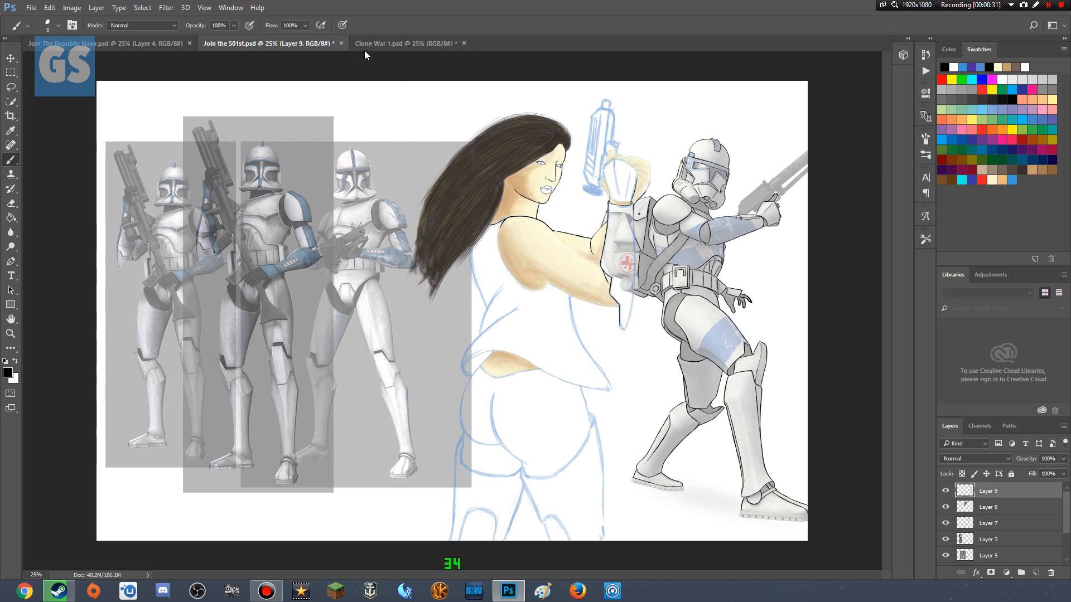
- View the Clone War 1.psd drawing, close Join The Republic Navy.psd, and return to Join the 501st.psd
click(397, 43)
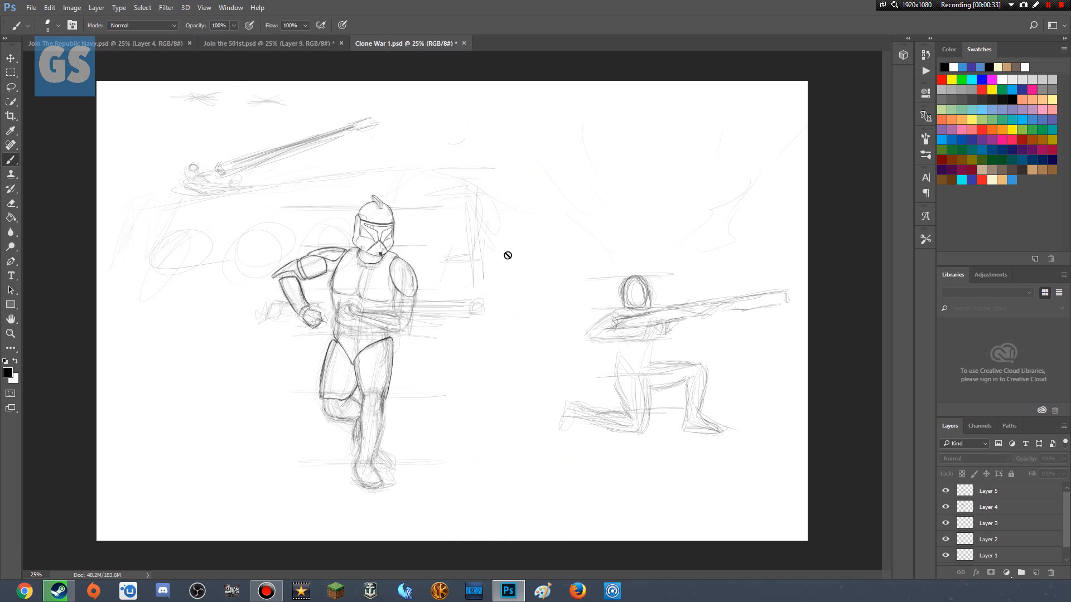
click(189, 42)
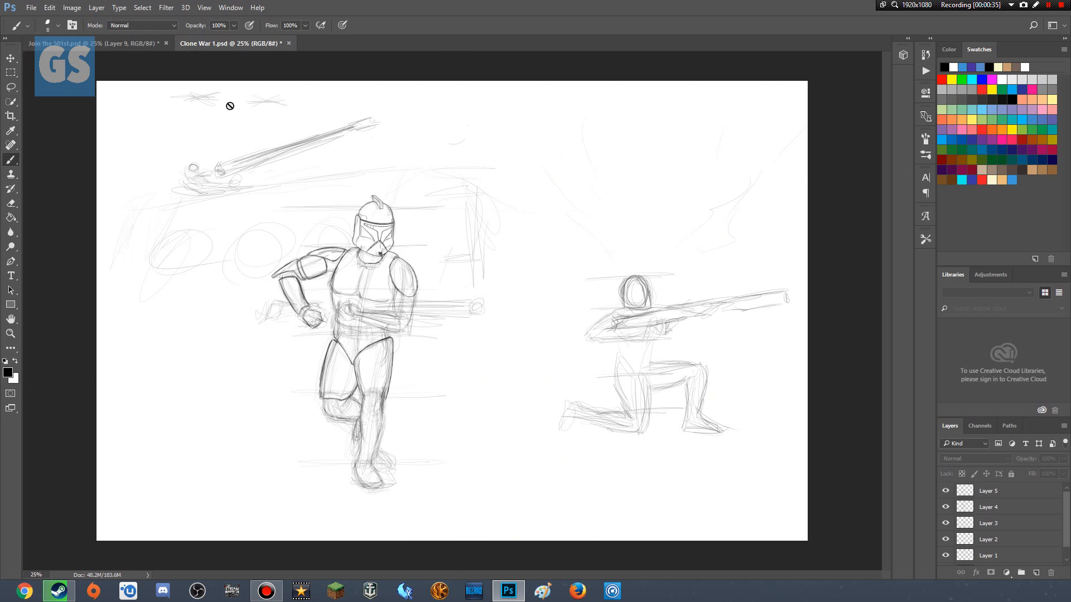
click(148, 47)
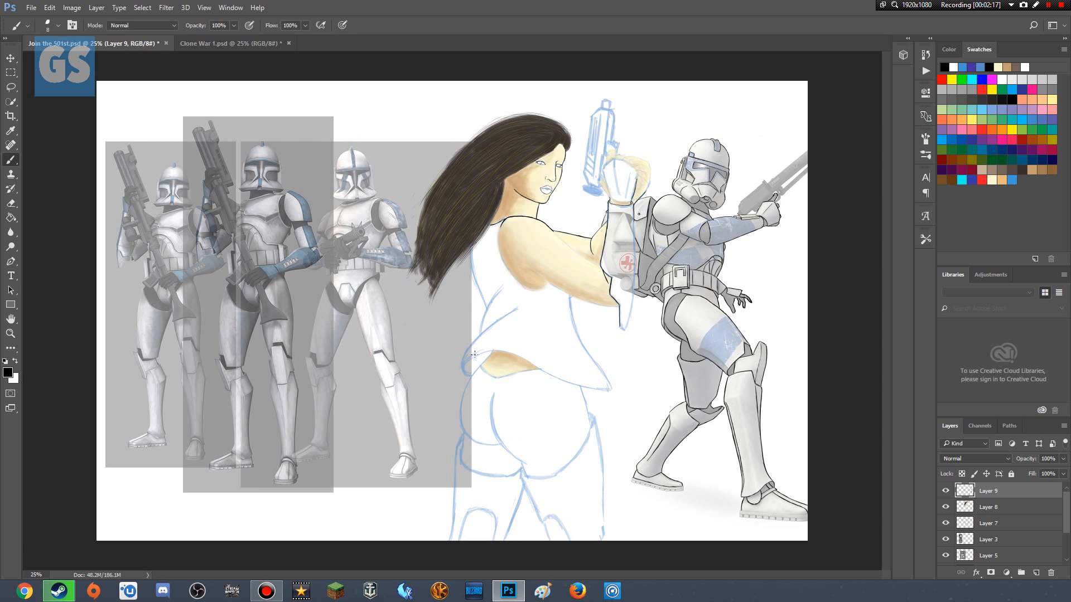
- Look through the brush presets, from the airbrush and pencil presets to Jazza's brushpens, fineliners and pencils
click(27, 25)
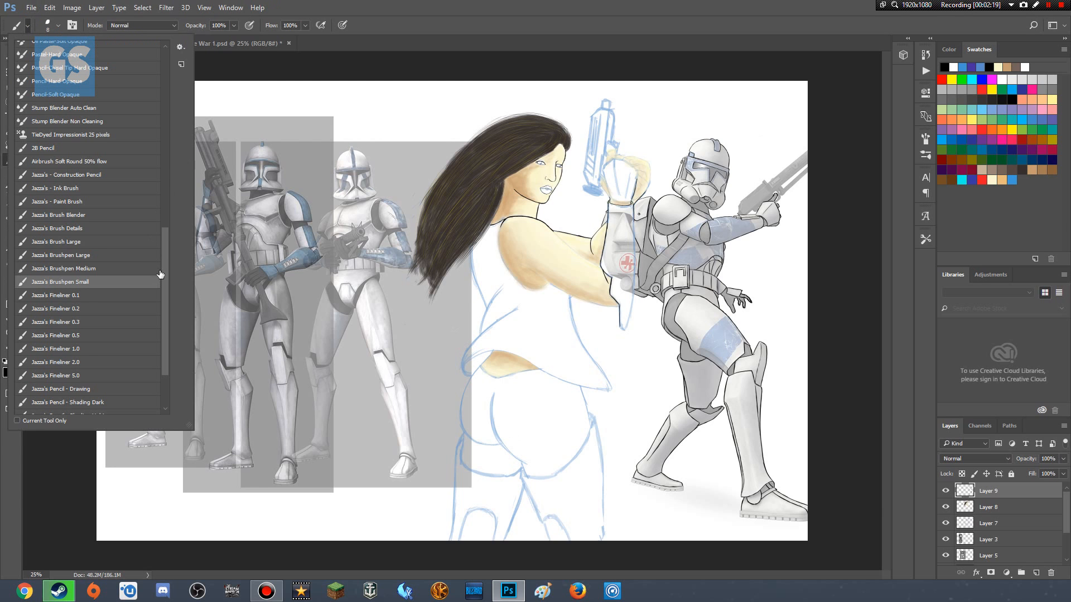
mouse_move(166, 282)
mouse_down()
mouse_move(164, 317)
mouse_move(166, 305)
mouse_up()
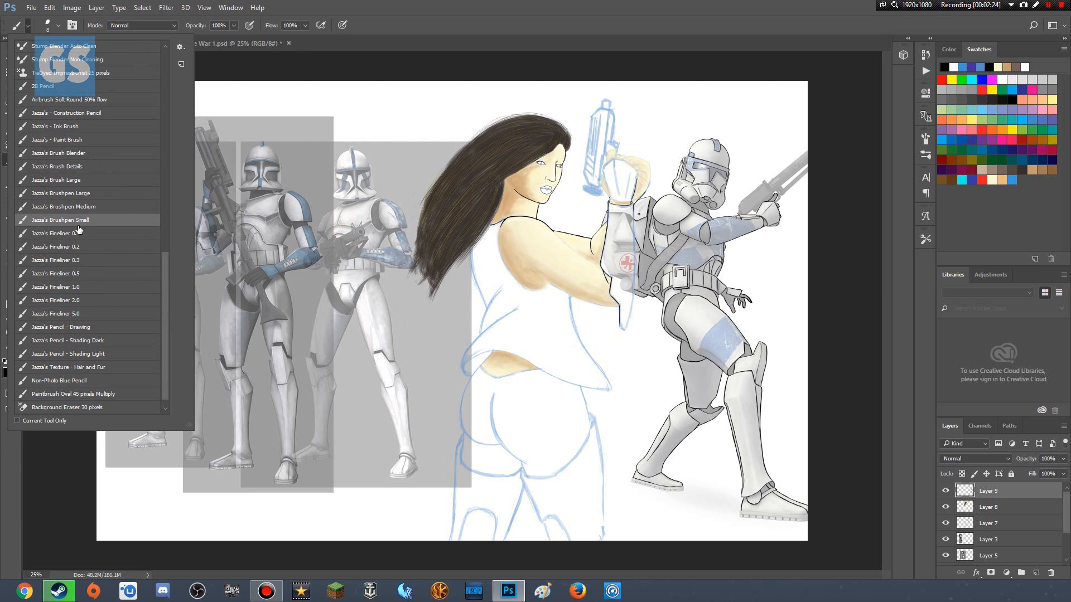
drag(165, 360, 152, 266)
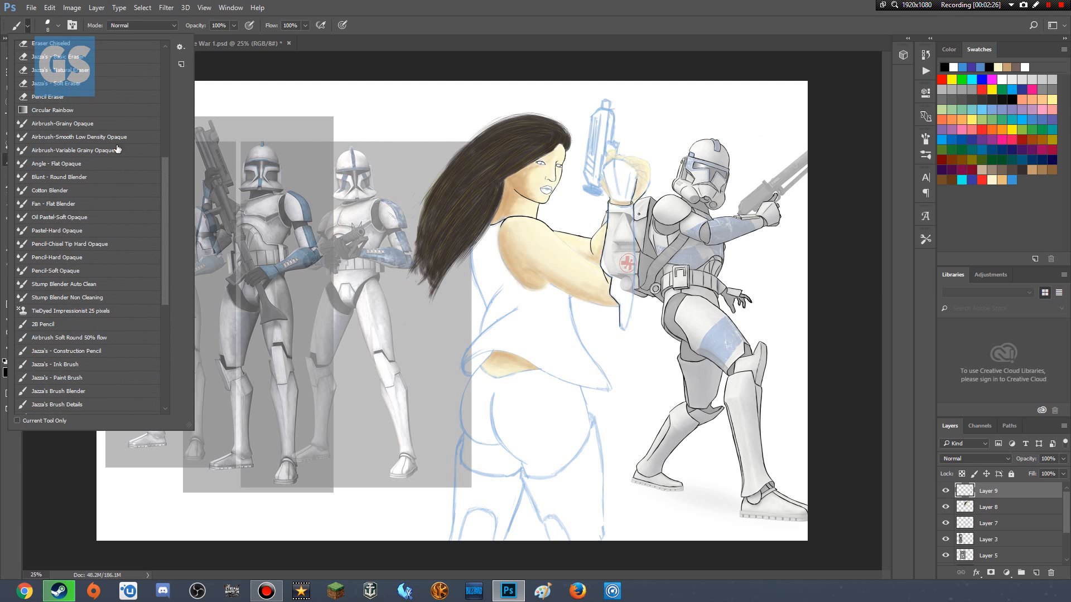
mouse_move(162, 223)
mouse_down()
mouse_move(159, 109)
mouse_move(157, 319)
mouse_up()
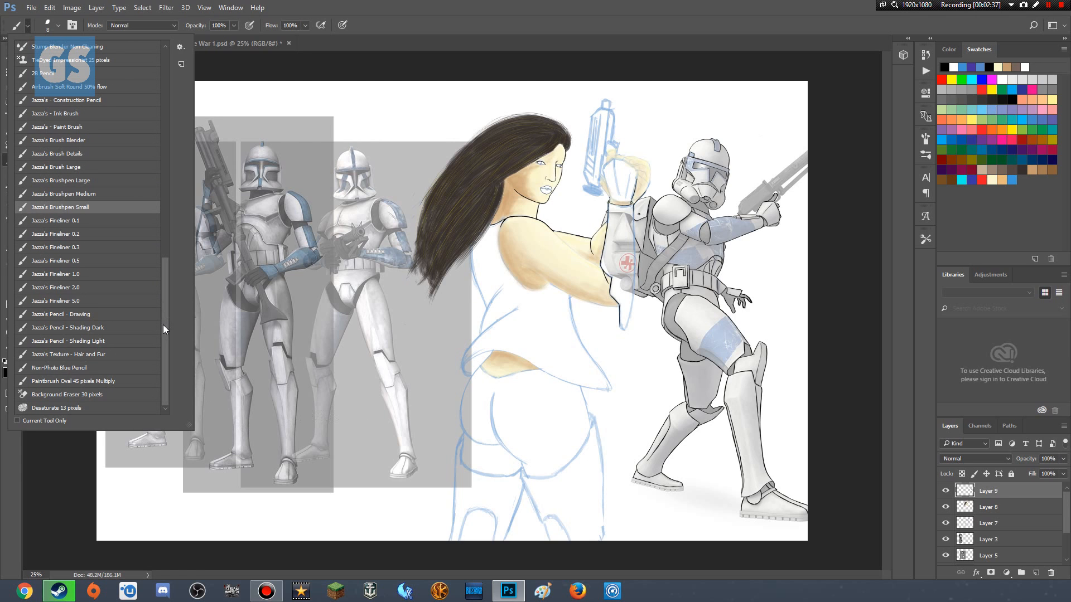
mouse_move(163, 324)
mouse_down()
mouse_move(163, 290)
mouse_move(172, 313)
mouse_up()
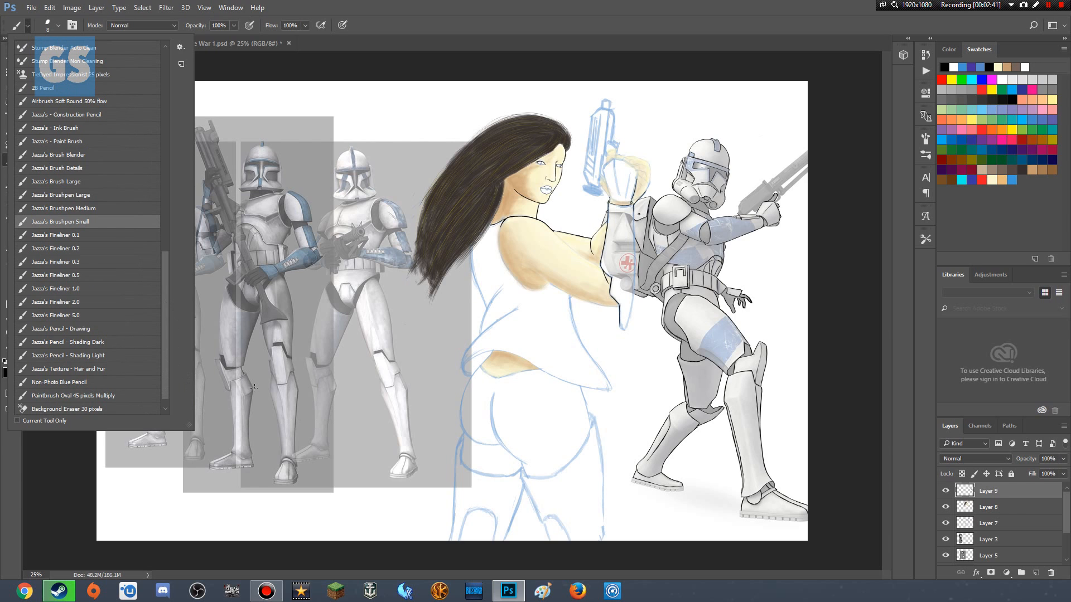
drag(165, 336, 165, 299)
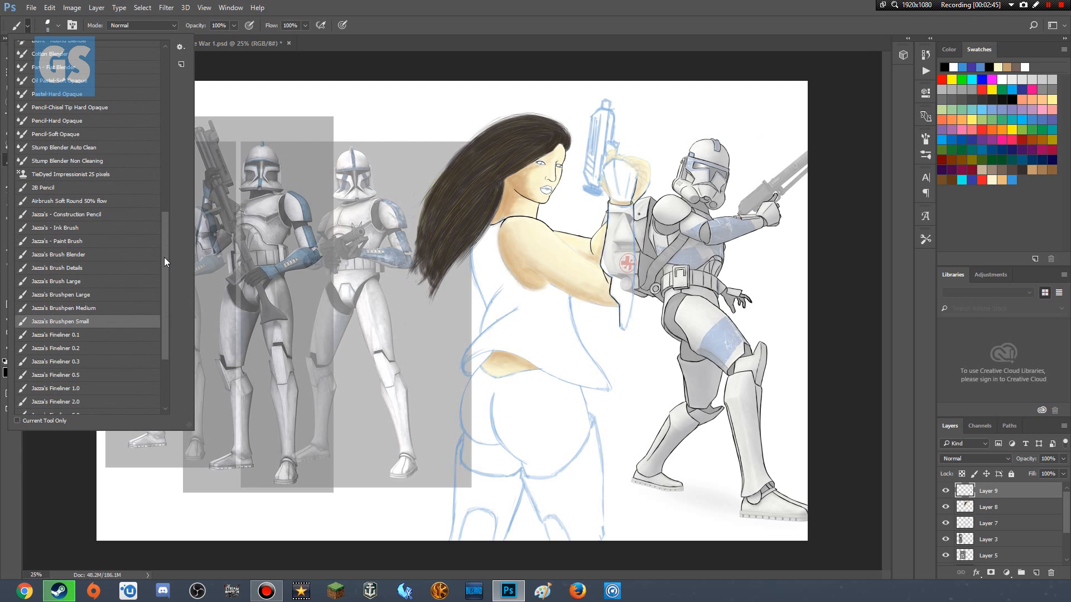
drag(163, 312, 172, 356)
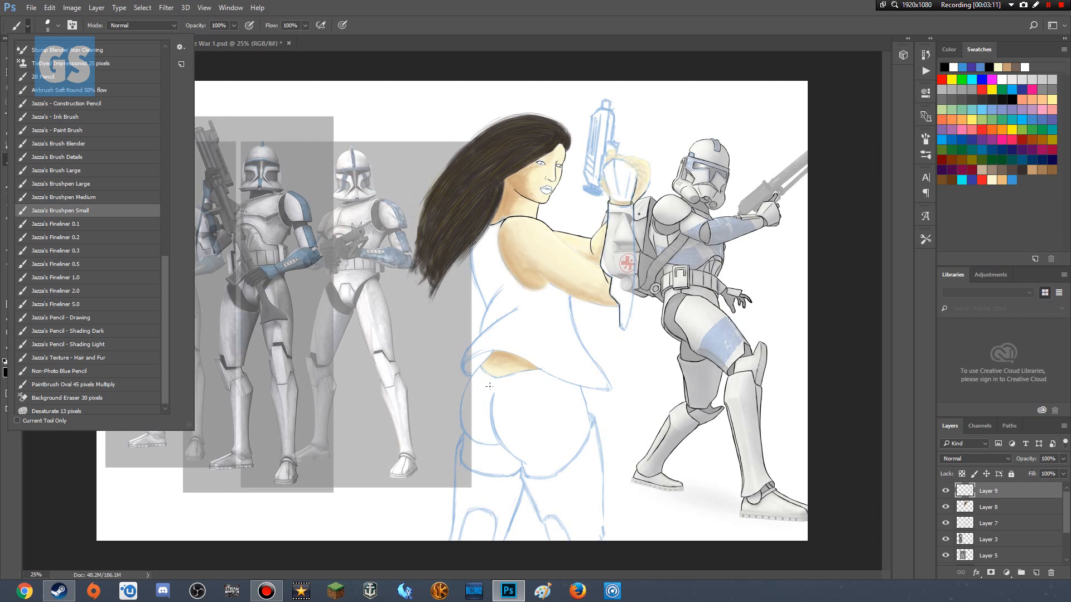
click(242, 262)
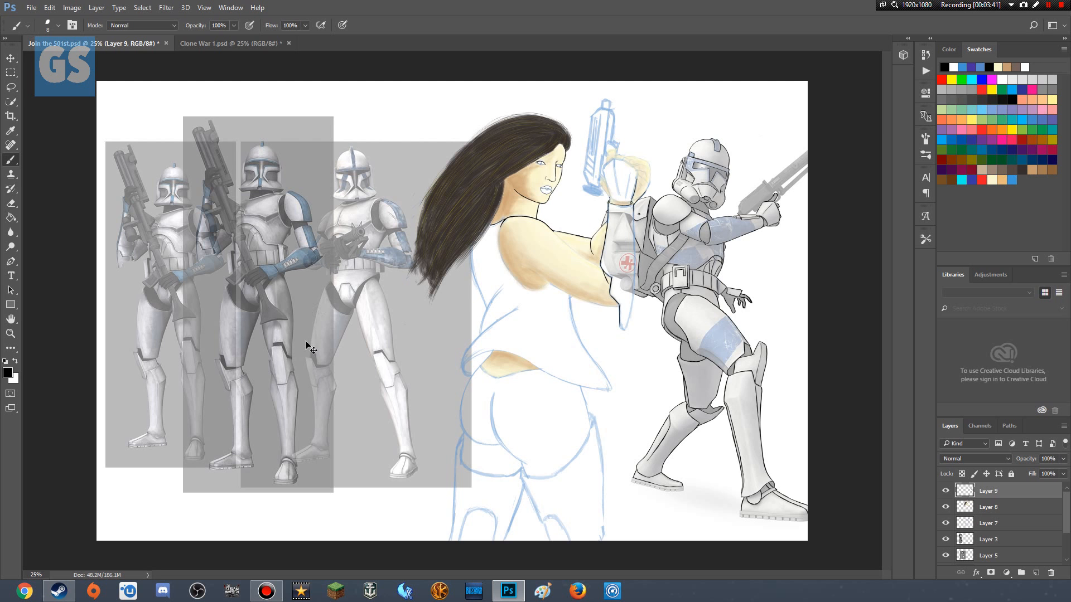
- Examine the helmets, shoulders and chest armour of the clone trooper references at up to 100% zoom
key(ctrl+plus)
key(ctrl+plus)
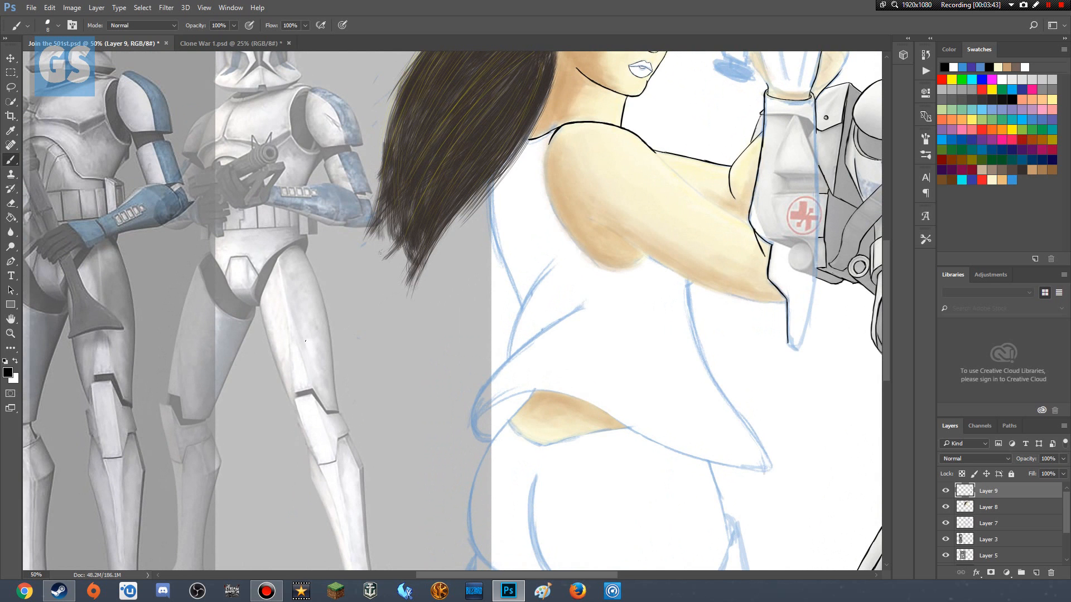
drag(545, 572, 423, 559)
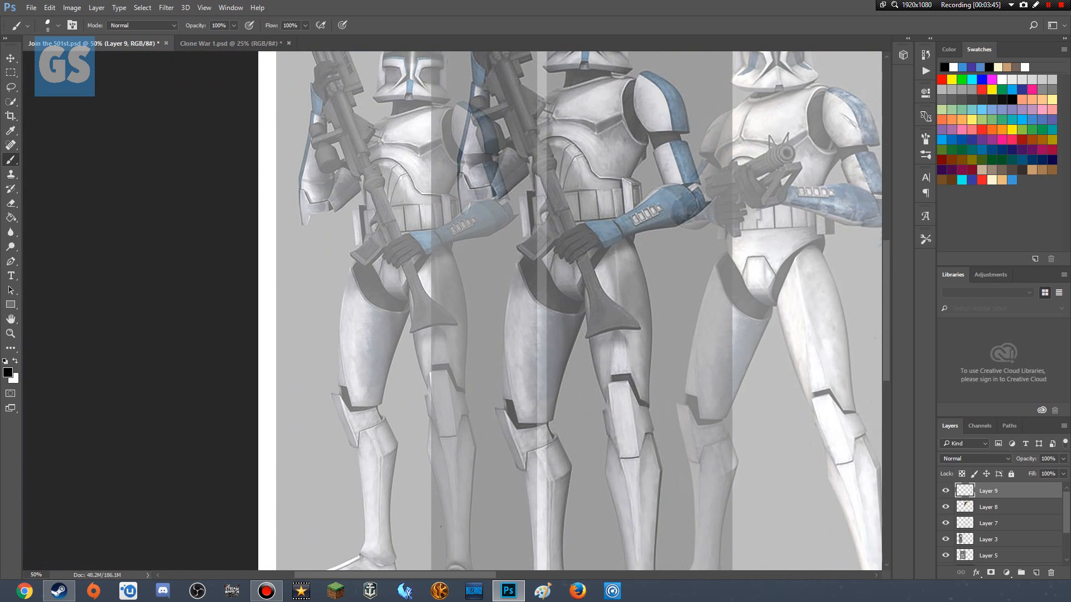
drag(884, 311, 896, 249)
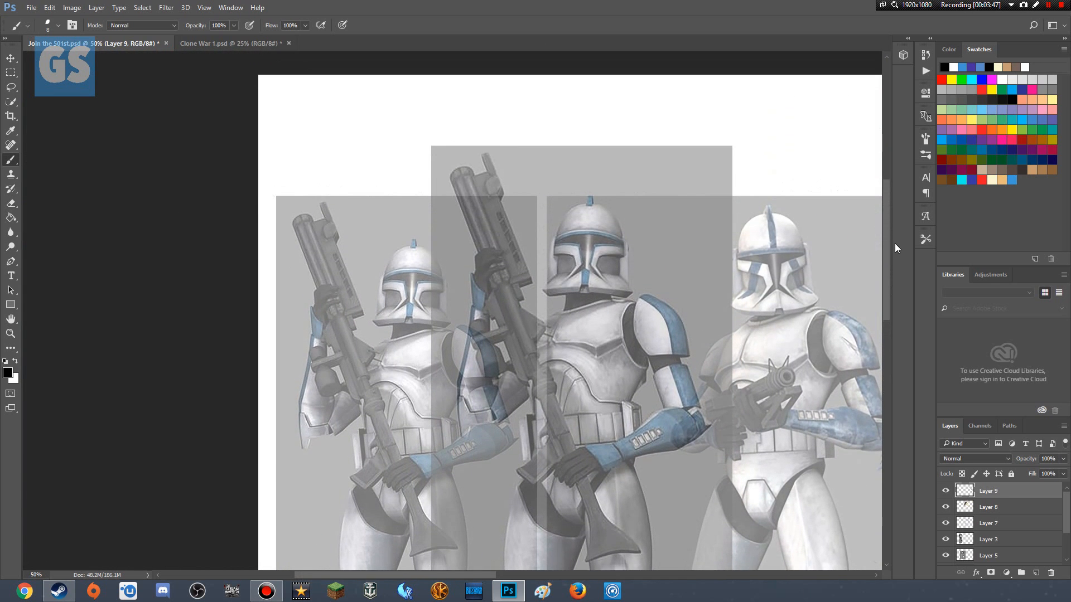
drag(487, 571, 517, 574)
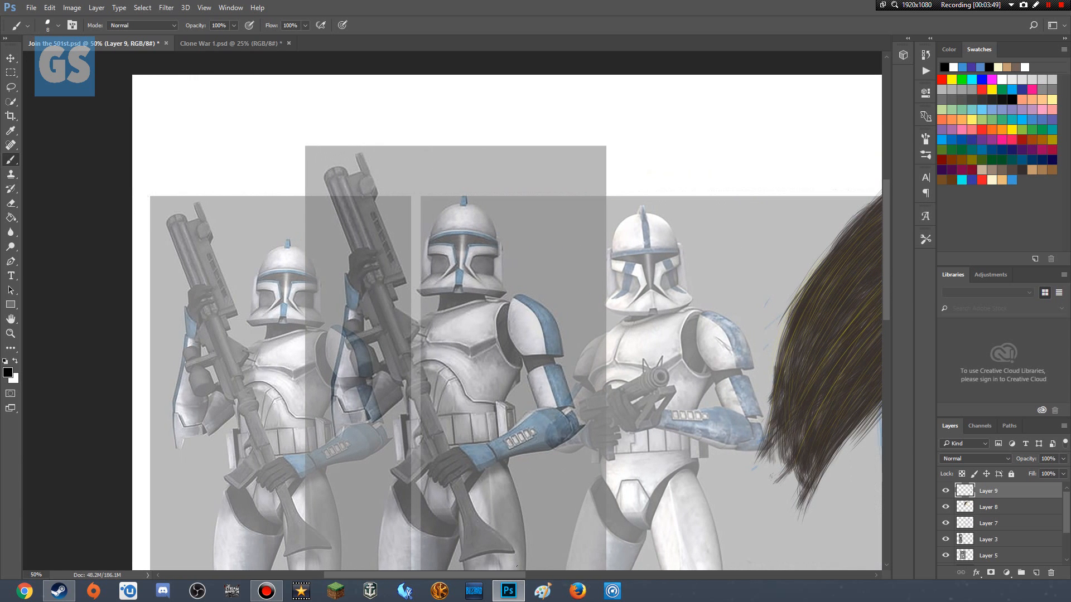
key(ctrl+plus)
key(ctrl+plus)
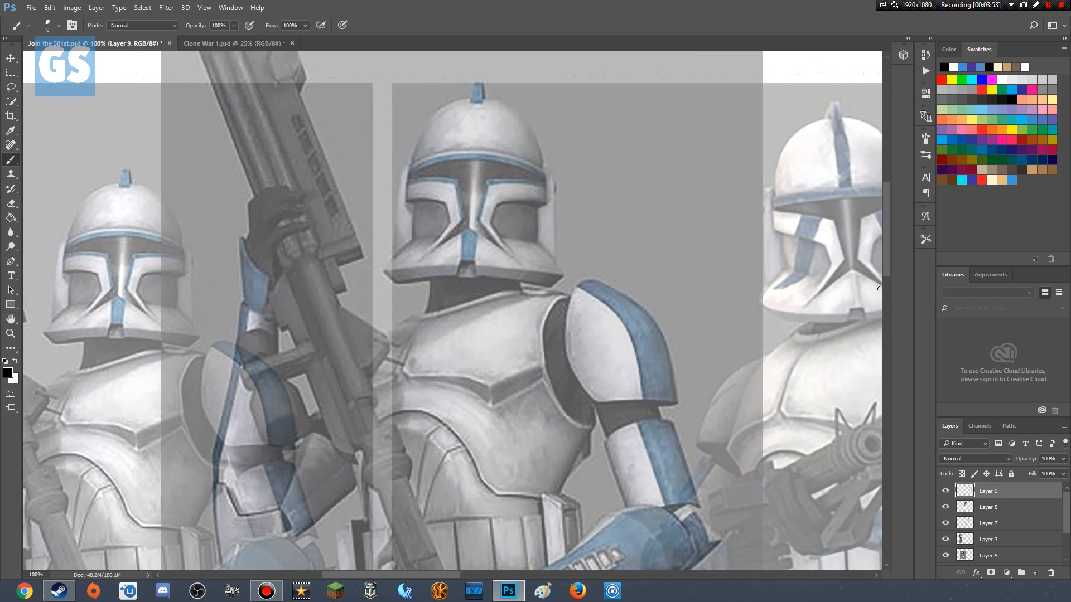
mouse_move(885, 267)
mouse_down()
mouse_move(887, 276)
mouse_move(884, 263)
mouse_up()
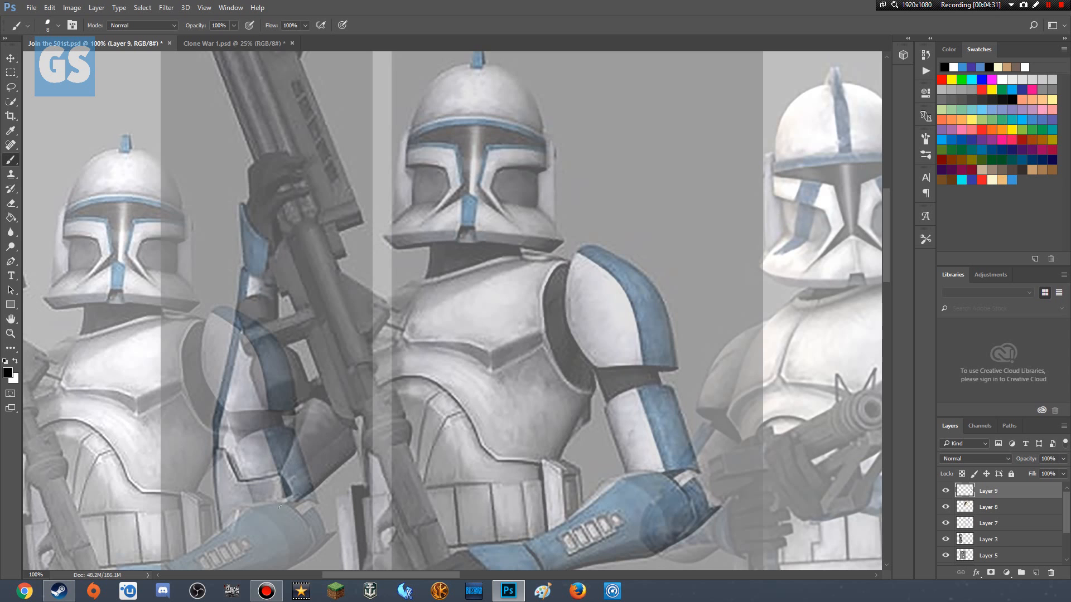
mouse_move(886, 223)
mouse_down()
mouse_move(886, 250)
mouse_move(888, 236)
mouse_up()
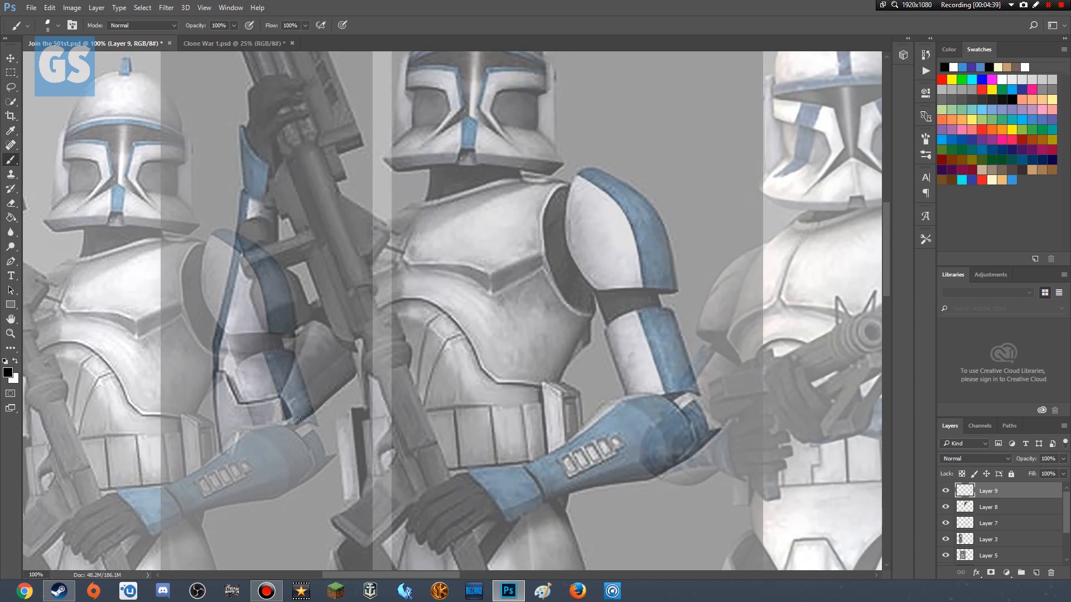
- Survey the three trooper references at 50% zoom, from their helmets and rifles down to the leg armour
key(ctrl+minus)
key(ctrl+minus)
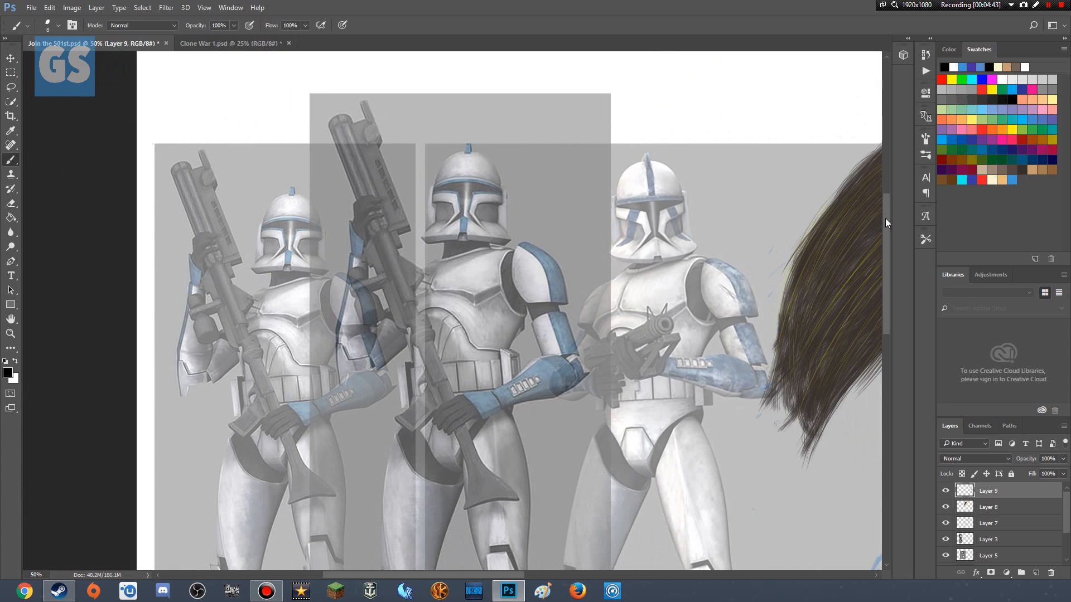
scroll(886, 222, down, 3)
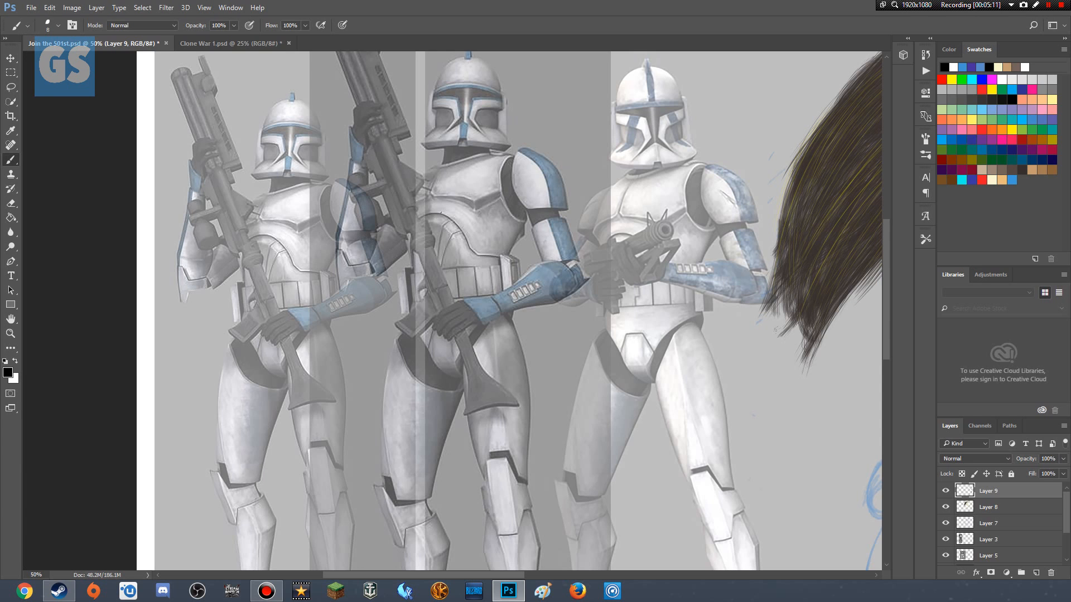
mouse_move(884, 276)
mouse_down()
mouse_move(888, 337)
mouse_move(892, 276)
mouse_up()
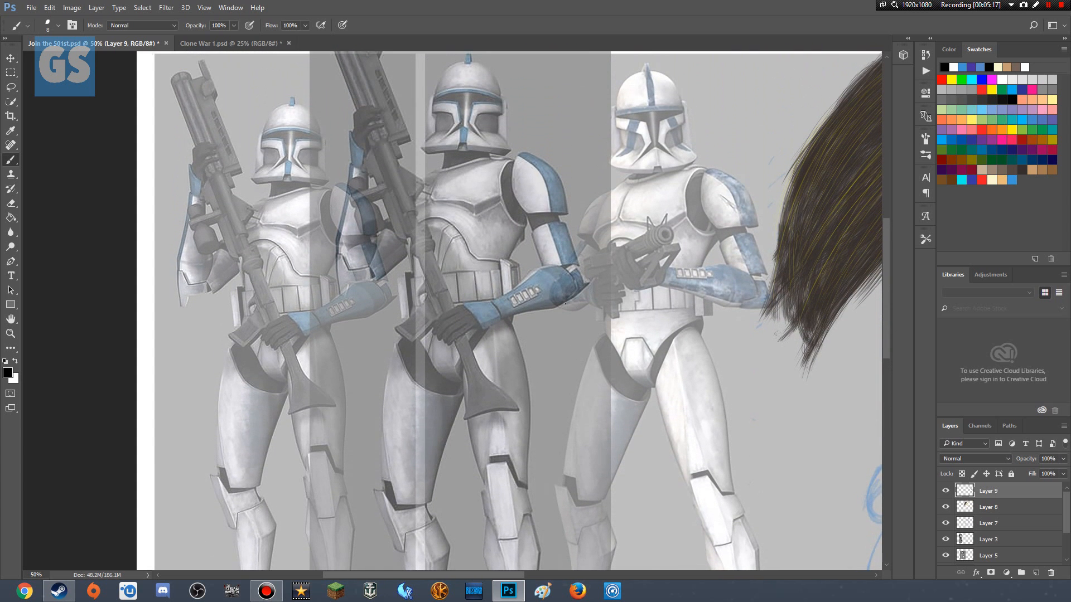
mouse_move(887, 255)
mouse_down()
mouse_move(888, 329)
mouse_move(878, 240)
mouse_up()
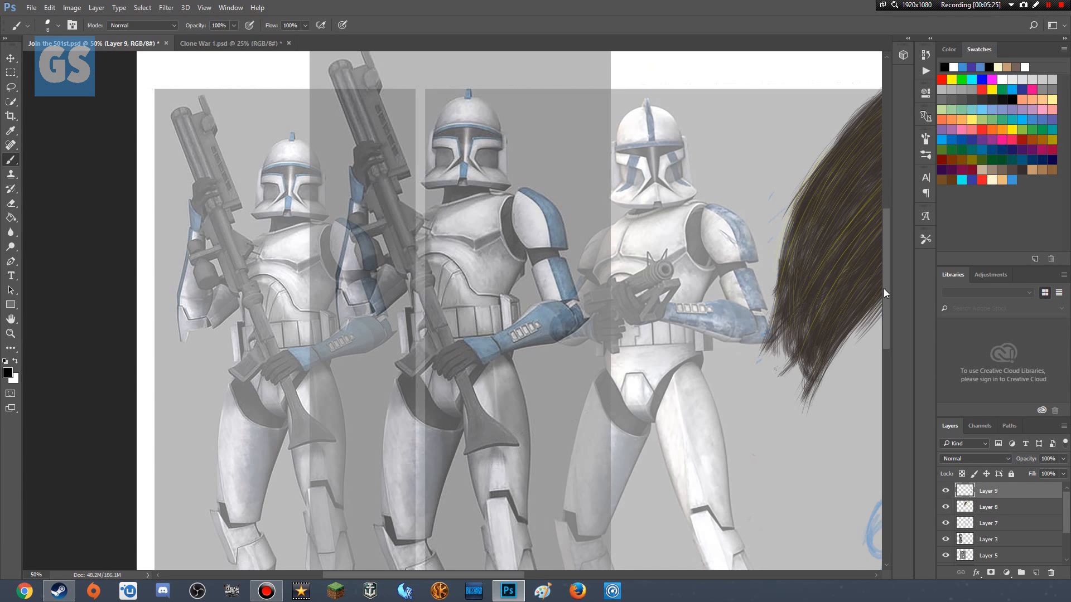
scroll(885, 297, down, 3)
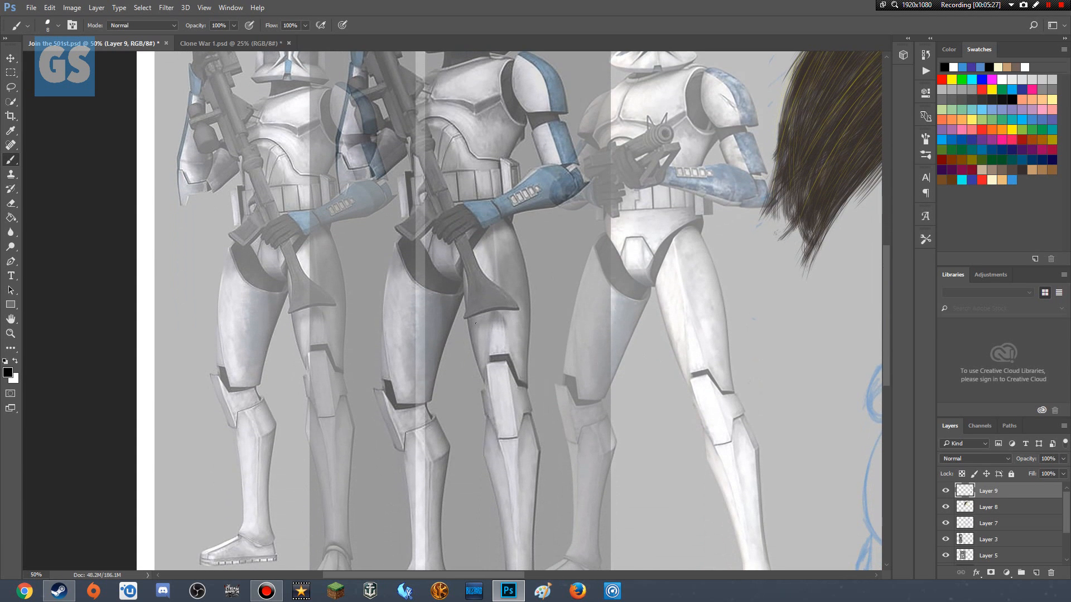
drag(881, 289, 889, 251)
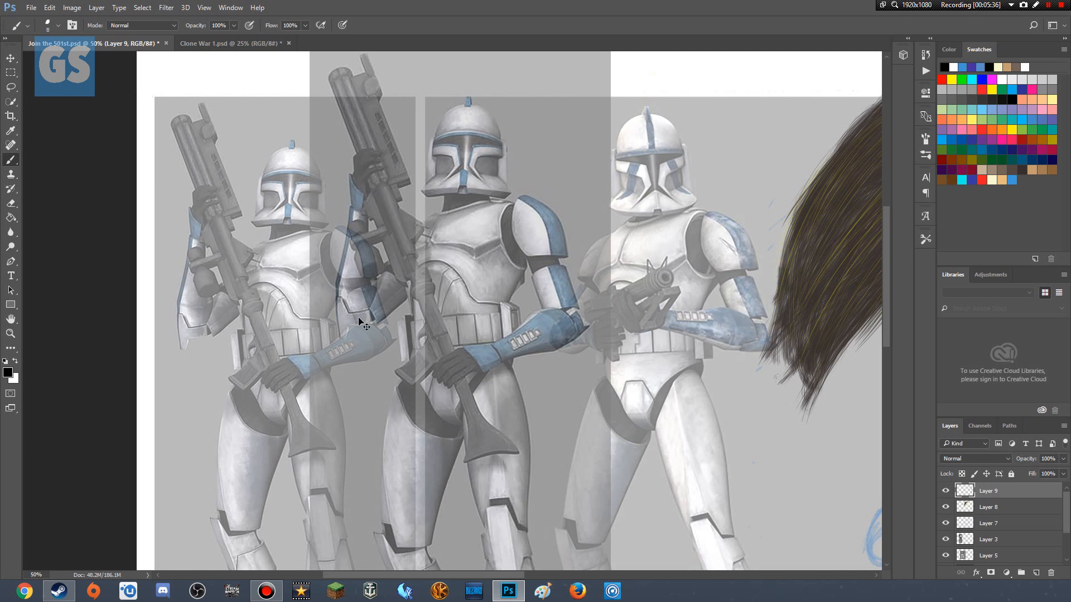
- Ink the outer edge of the middle trooper's raised forearm in black on Layer 9, from the elbow tip to the wrist
key(ctrl+plus)
key(ctrl+plus)
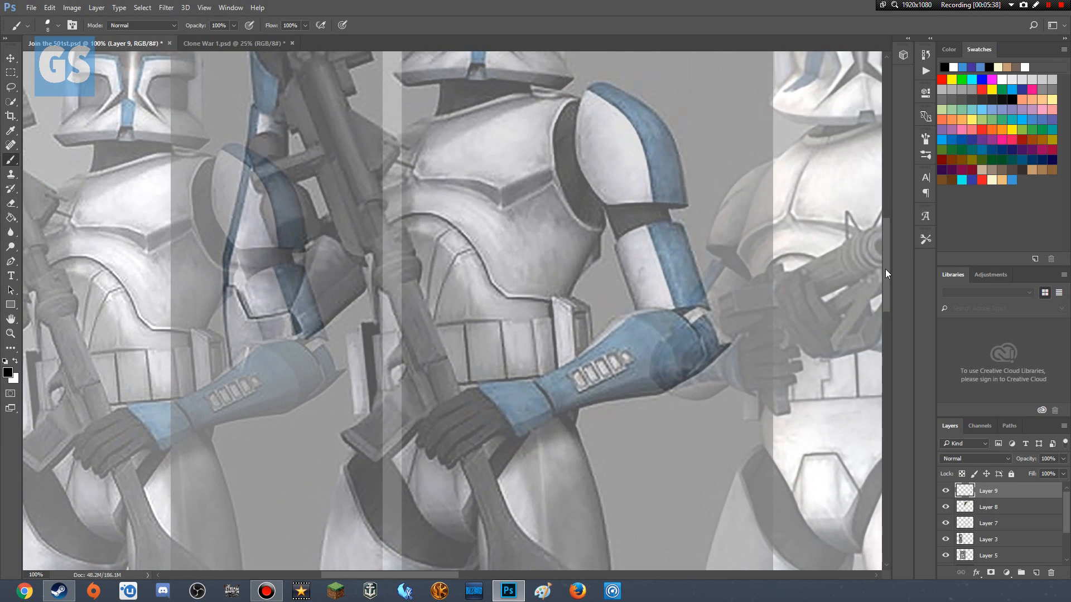
scroll(879, 267, up, 5)
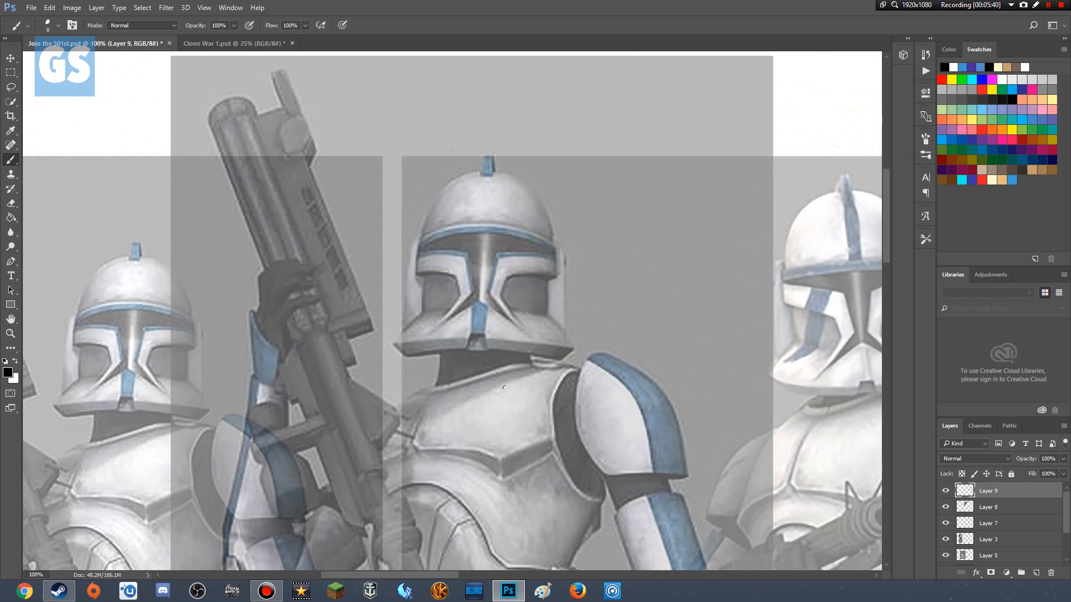
scroll(884, 226, down, 4)
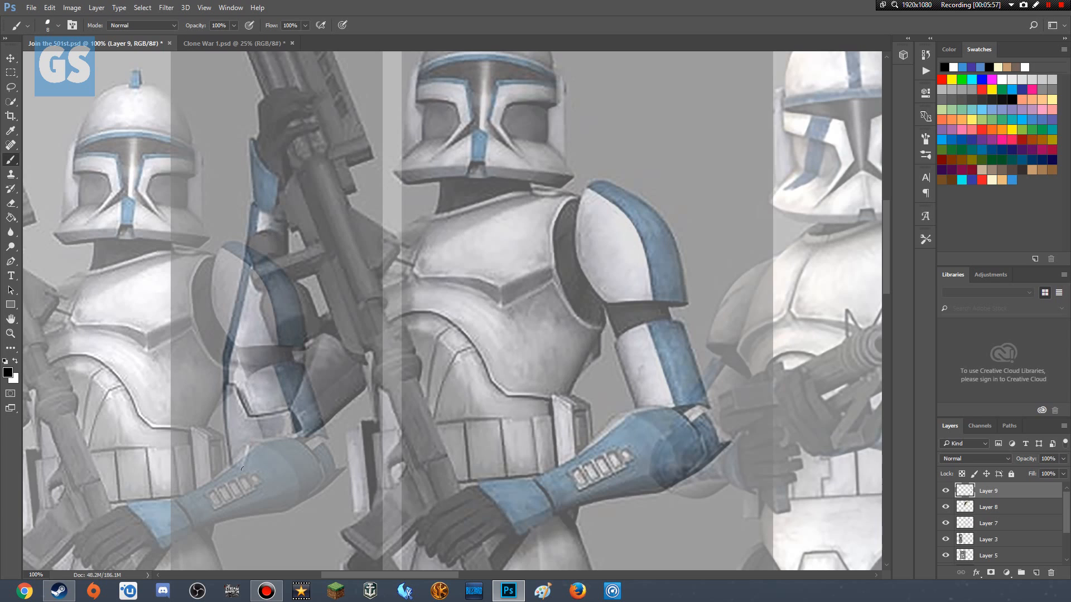
mouse_move(243, 469)
mouse_down()
mouse_move(250, 440)
mouse_move(241, 468)
mouse_up()
mouse_move(227, 436)
mouse_down()
mouse_move(224, 353)
mouse_move(253, 203)
mouse_up()
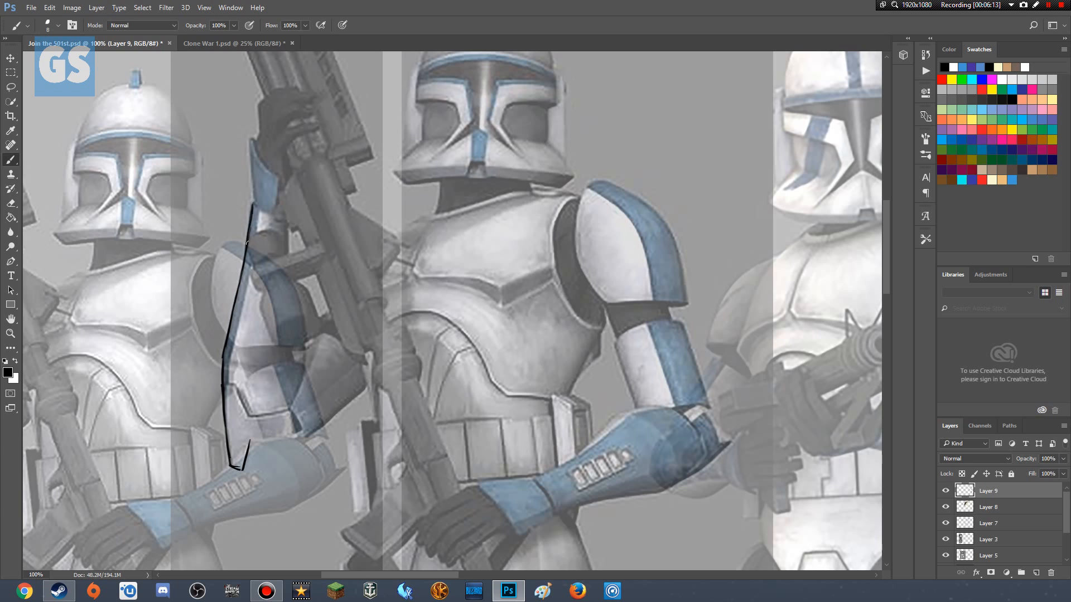
drag(246, 244, 256, 197)
- Identify which layer holds each trooper reference and hide Layer 4, leaving Layer 3 and Layer 5 visible
click(944, 540)
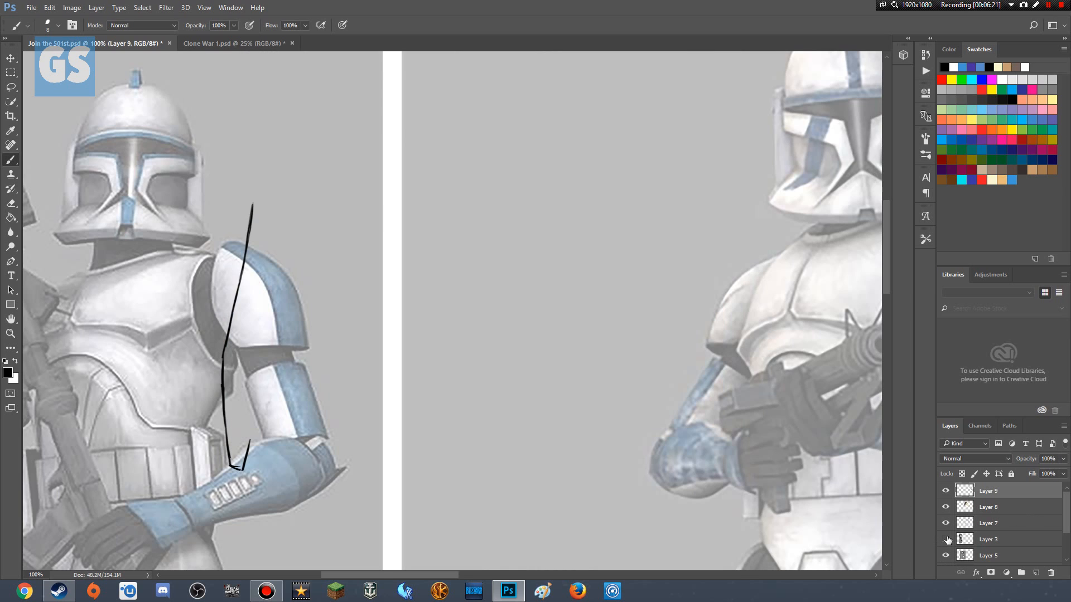
click(947, 539)
click(945, 556)
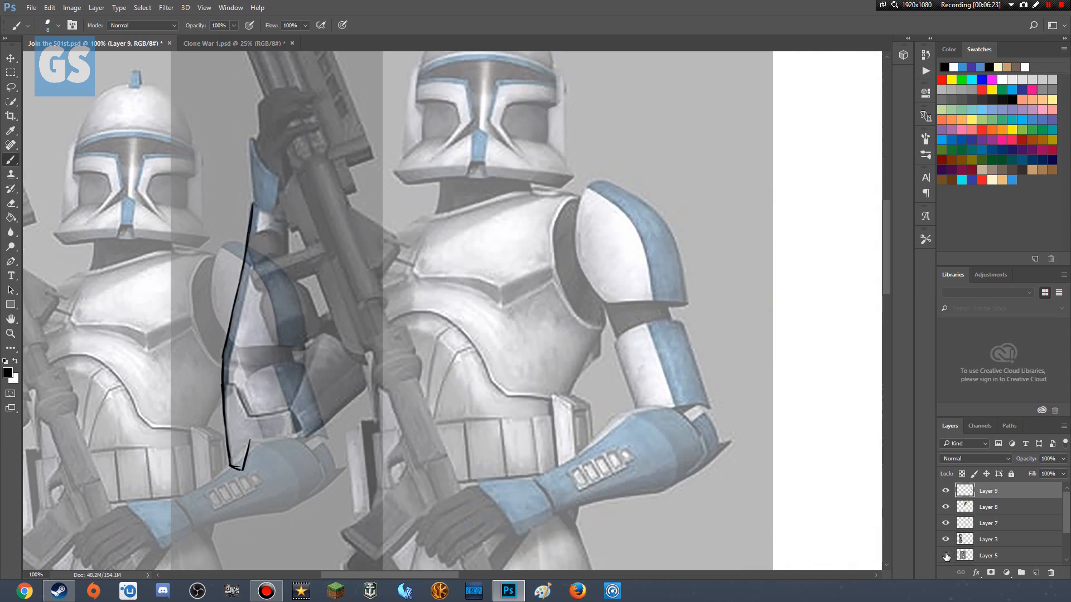
click(945, 556)
scroll(1068, 513, down, 2)
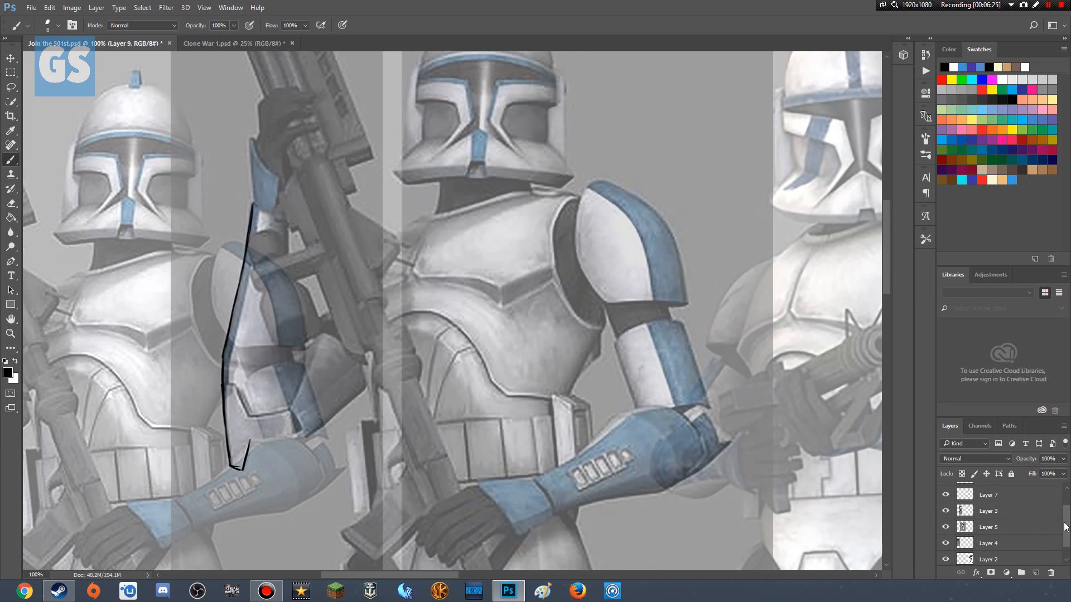
click(946, 543)
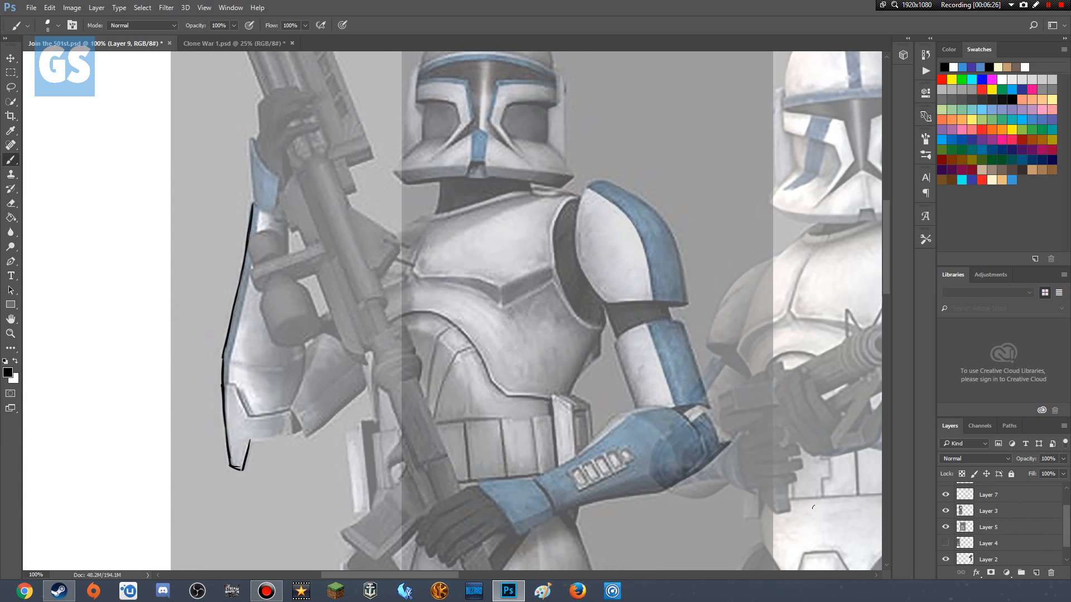
drag(250, 439, 273, 437)
key(ctrl+z)
key(ctrl+z)
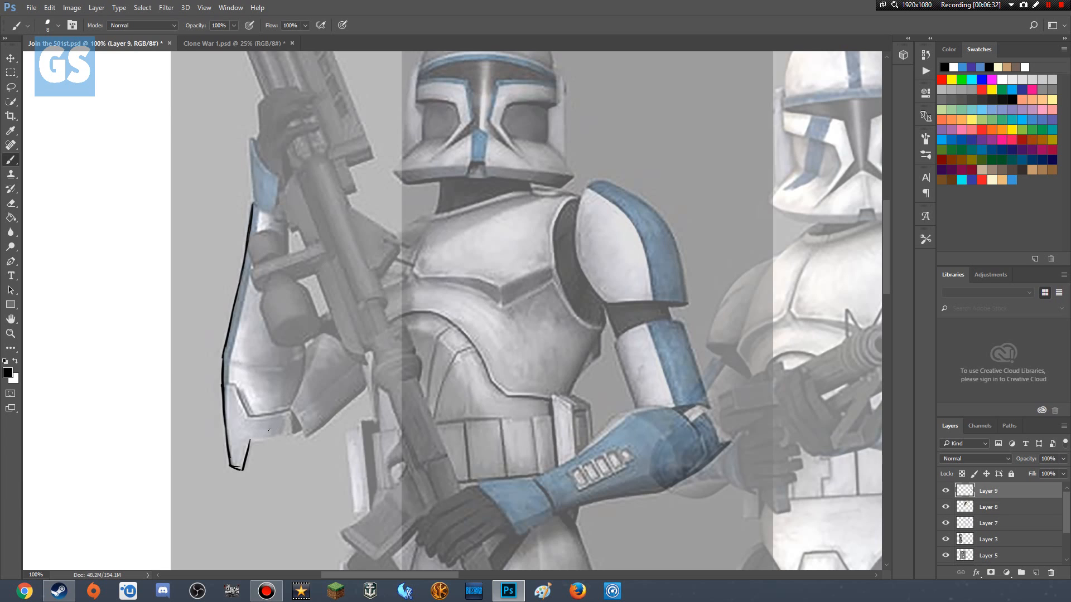
- Ink the middle trooper's raised arm: the elbow's underside, upper arm edge, elbow plate, inner forearm and the blue wrist guard's outer edge
mouse_move(251, 441)
mouse_down()
mouse_move(291, 433)
mouse_move(292, 410)
mouse_move(303, 433)
mouse_move(323, 424)
mouse_move(367, 391)
mouse_move(361, 371)
mouse_move(366, 385)
mouse_up()
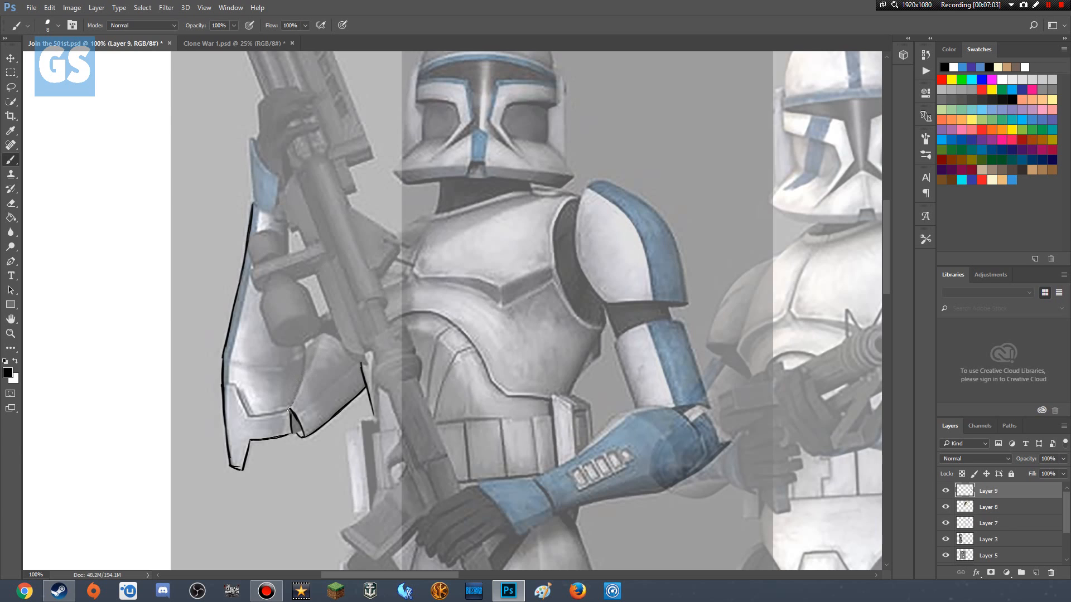
drag(291, 407, 305, 338)
mouse_move(254, 416)
mouse_down()
mouse_move(300, 396)
mouse_move(302, 350)
mouse_move(239, 402)
mouse_move(247, 417)
mouse_move(235, 385)
mouse_up()
key(ctrl+z)
mouse_move(287, 227)
mouse_down()
mouse_move(289, 253)
mouse_move(287, 223)
mouse_up()
mouse_move(253, 195)
mouse_down()
mouse_move(248, 140)
mouse_move(249, 164)
mouse_up()
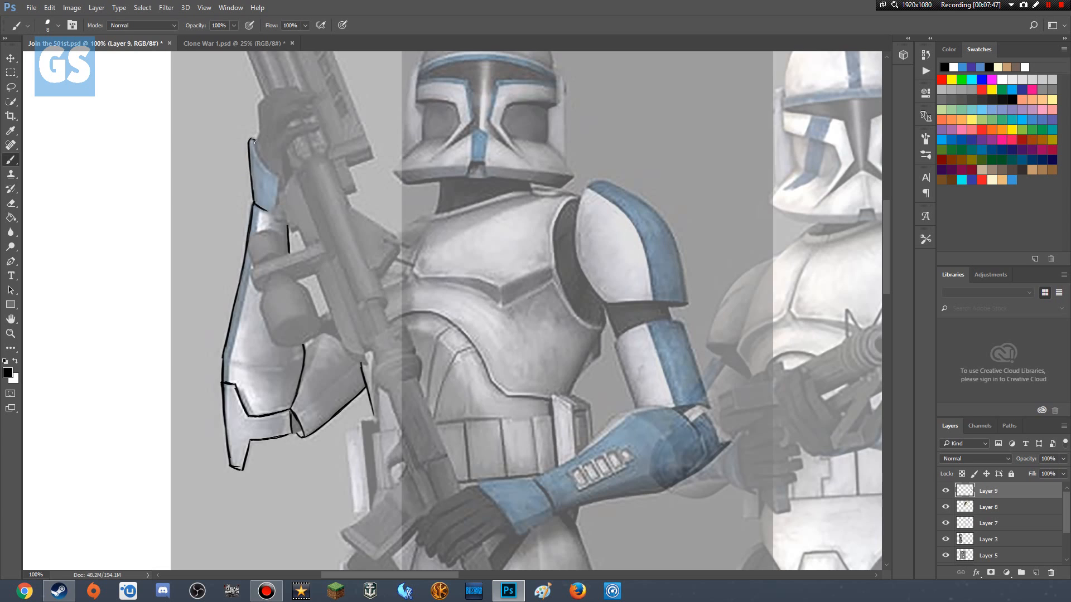
- Ink the curved end edge of the blue wrist guard on the middle trooper's raised arm, from its tip inward to the glove
drag(253, 139, 263, 144)
key(ctrl+z)
drag(277, 173, 253, 147)
key(ctrl+alt+z)
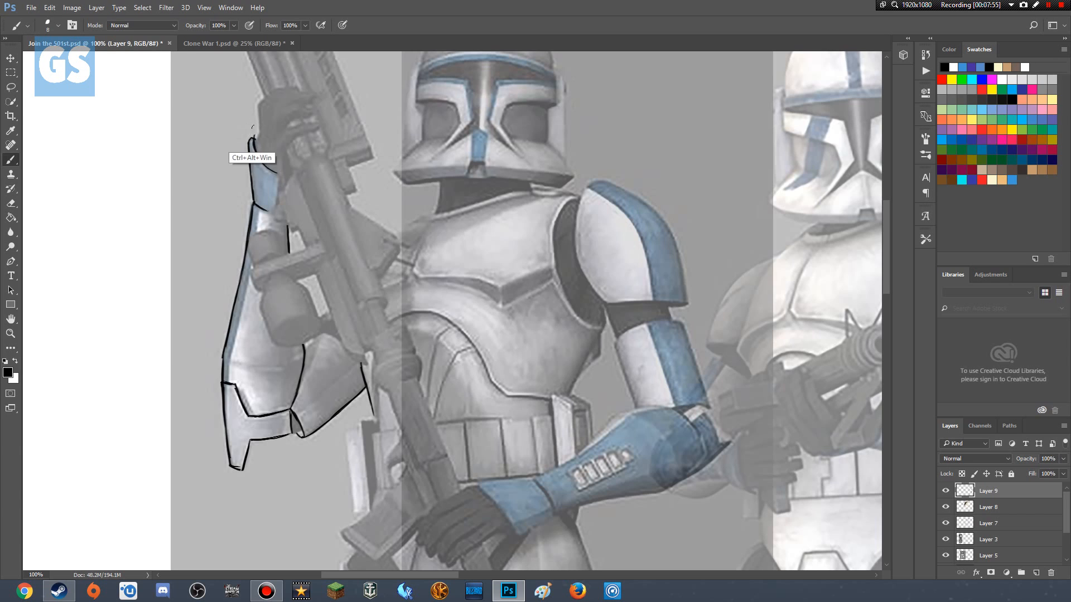
key(ctrl+shift+z)
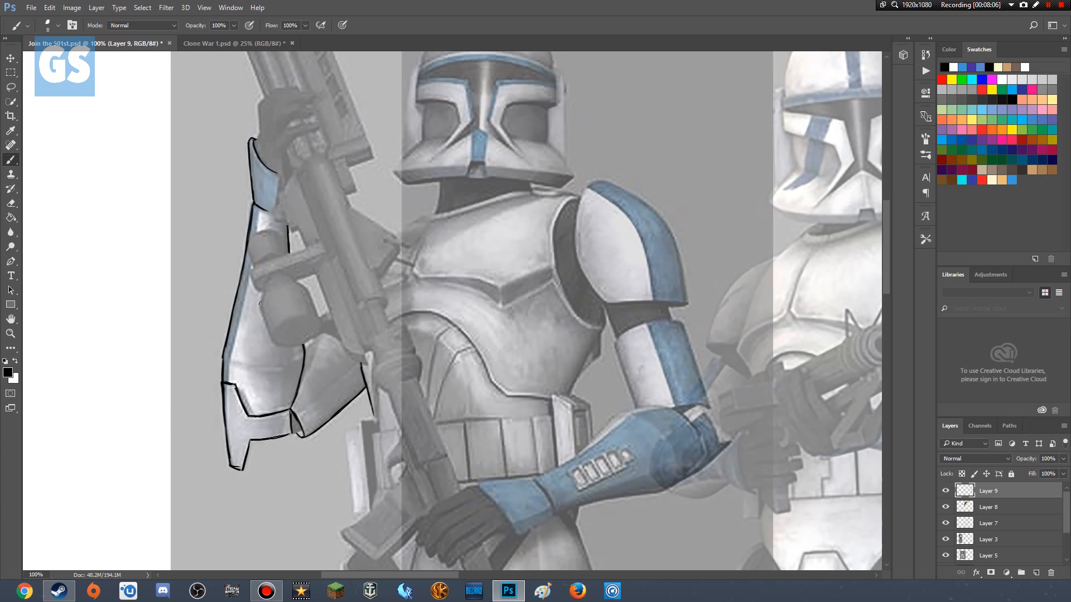
- Ink the canister under the middle trooper's rifle: its rounded sides and bottom, plus the curved line of its end cap
drag(266, 281, 260, 303)
mouse_move(274, 341)
mouse_down()
mouse_move(262, 307)
mouse_move(270, 333)
mouse_up()
drag(261, 306, 271, 334)
key(ctrl+alt+z)
drag(265, 323, 272, 338)
drag(297, 345, 309, 340)
drag(306, 339, 320, 329)
drag(272, 333, 300, 315)
key(ctrl+z)
drag(273, 333, 301, 317)
key(ctrl+z)
mouse_move(272, 336)
mouse_down()
mouse_move(313, 318)
mouse_move(273, 332)
mouse_move(305, 315)
mouse_move(319, 321)
mouse_move(275, 329)
mouse_move(320, 321)
mouse_move(303, 277)
mouse_move(306, 290)
mouse_move(282, 278)
mouse_up()
key(ctrl+z)
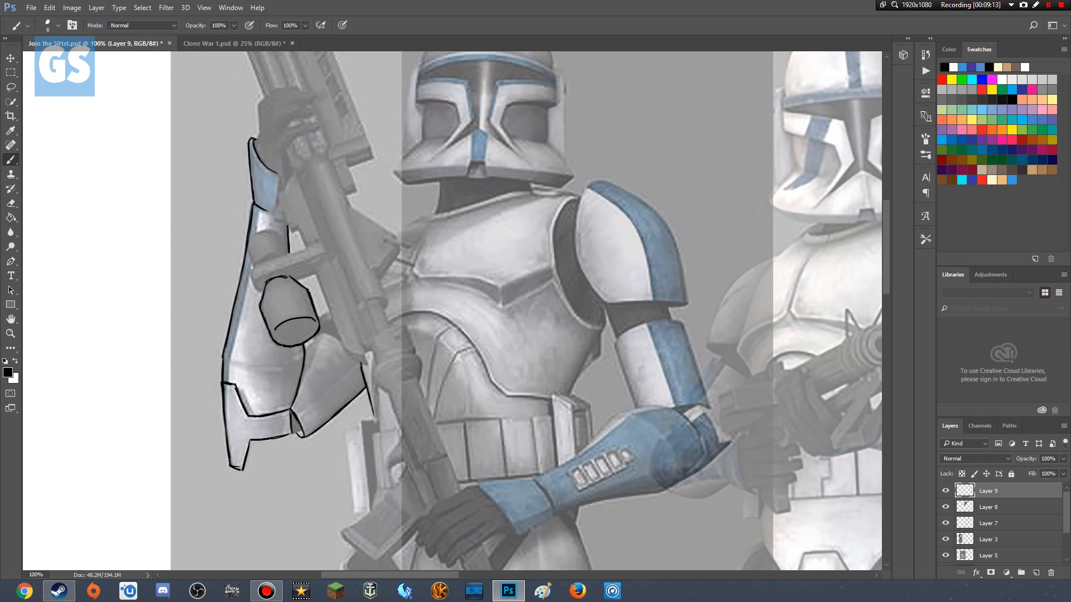
key(ctrl+z)
- Ink the small round knob above the canister and the rounded outer end of the flat bracket below it
mouse_move(246, 248)
mouse_down()
mouse_move(277, 233)
mouse_move(285, 239)
mouse_move(268, 258)
mouse_move(282, 254)
mouse_up()
drag(287, 254, 264, 262)
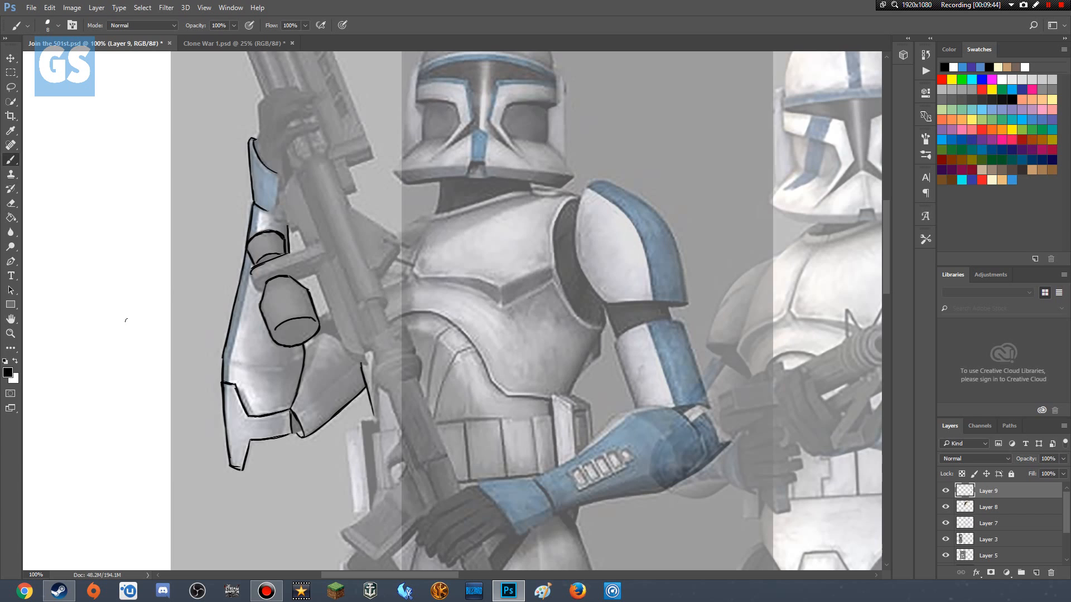
key(ctrl+z)
- Ink the long parallel edges of the flat bracket running from above the canister across to the middle trooper's rifle body
drag(281, 258, 311, 246)
mouse_move(257, 291)
mouse_down()
mouse_move(252, 278)
mouse_move(256, 287)
mouse_up()
drag(259, 278, 323, 255)
key(ctrl+alt+z)
key(ctrl+alt+z)
drag(286, 267, 322, 254)
mouse_move(315, 273)
mouse_down()
mouse_move(355, 231)
mouse_move(323, 268)
mouse_move(316, 273)
mouse_up()
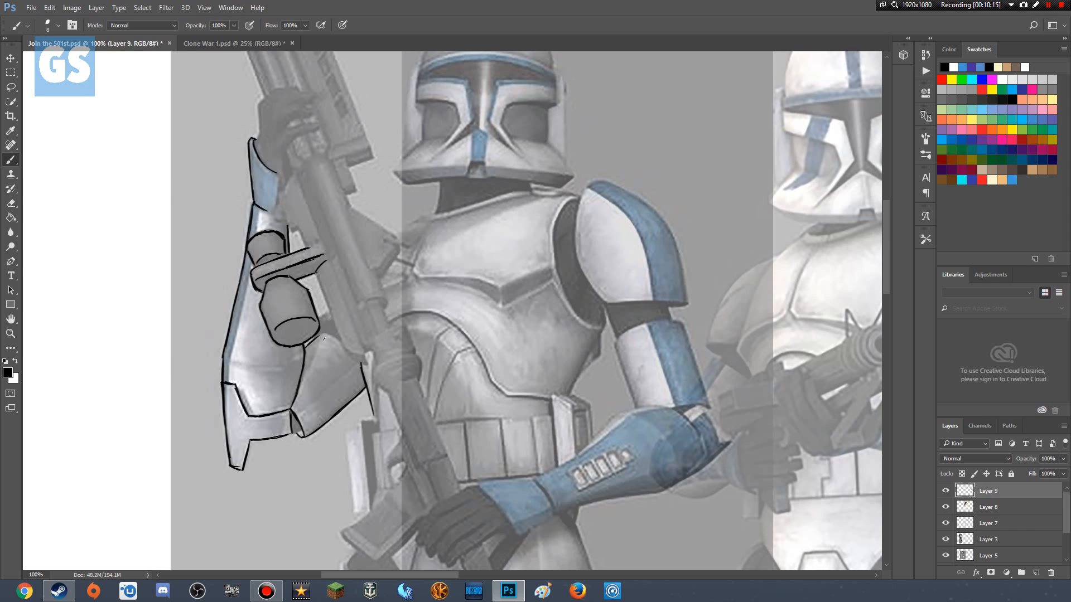
- Ink the small connector between canister and rifle, the arm edge beneath it, and the stepped rifle edge beside the blue wrist guard
drag(318, 334, 330, 335)
key(ctrl+z)
drag(317, 334, 339, 340)
mouse_move(327, 307)
mouse_down()
mouse_move(318, 316)
mouse_move(331, 321)
mouse_up()
drag(271, 214, 287, 222)
drag(277, 196, 289, 224)
drag(297, 223, 305, 242)
drag(292, 176, 285, 190)
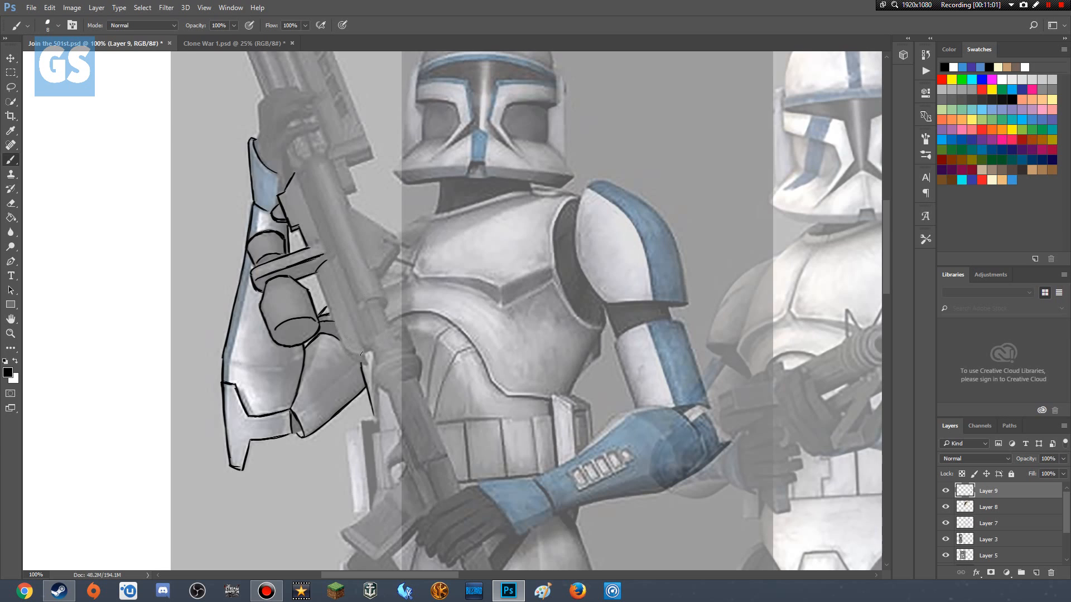
- Ink the long parallel edges of the middle trooper's rifle body, from beside the elbow up to the gloved hand
drag(349, 349, 328, 309)
drag(338, 332, 315, 271)
drag(366, 365, 364, 359)
drag(360, 341, 331, 258)
drag(360, 346, 358, 339)
drag(328, 258, 301, 188)
mouse_move(303, 193)
mouse_down()
mouse_move(311, 214)
mouse_move(305, 194)
mouse_up()
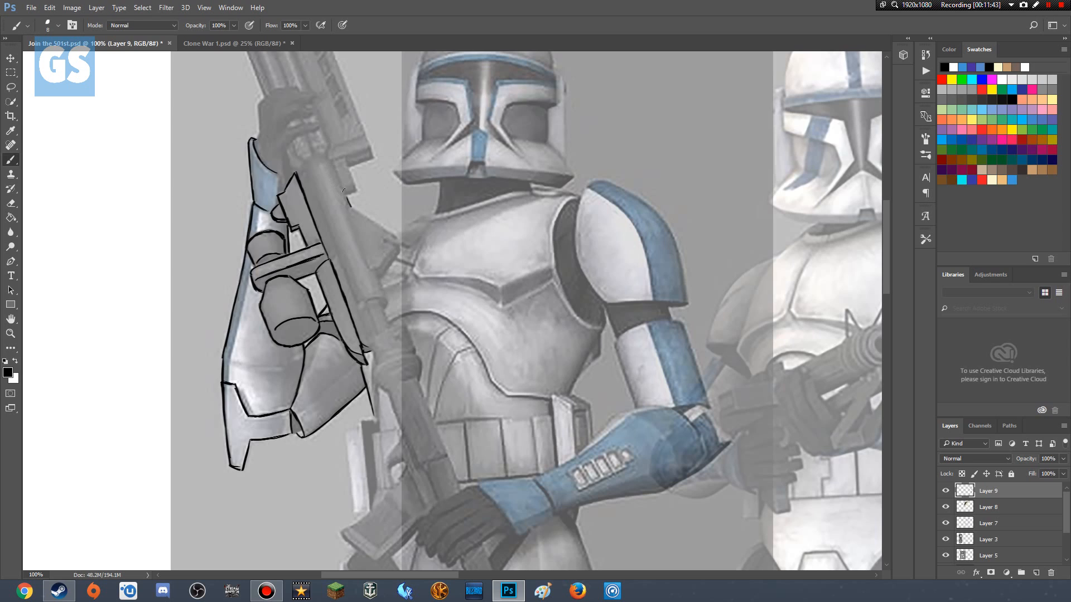
- Ink the rounded upper end of the rifle's thick tube just below the gloved hand, including its short far edge
drag(344, 190, 352, 210)
mouse_move(336, 170)
mouse_down()
mouse_move(345, 193)
mouse_move(334, 168)
mouse_move(307, 158)
mouse_up()
mouse_move(318, 155)
mouse_down()
mouse_move(331, 160)
mouse_move(320, 154)
mouse_up()
scroll(882, 271, up, 3)
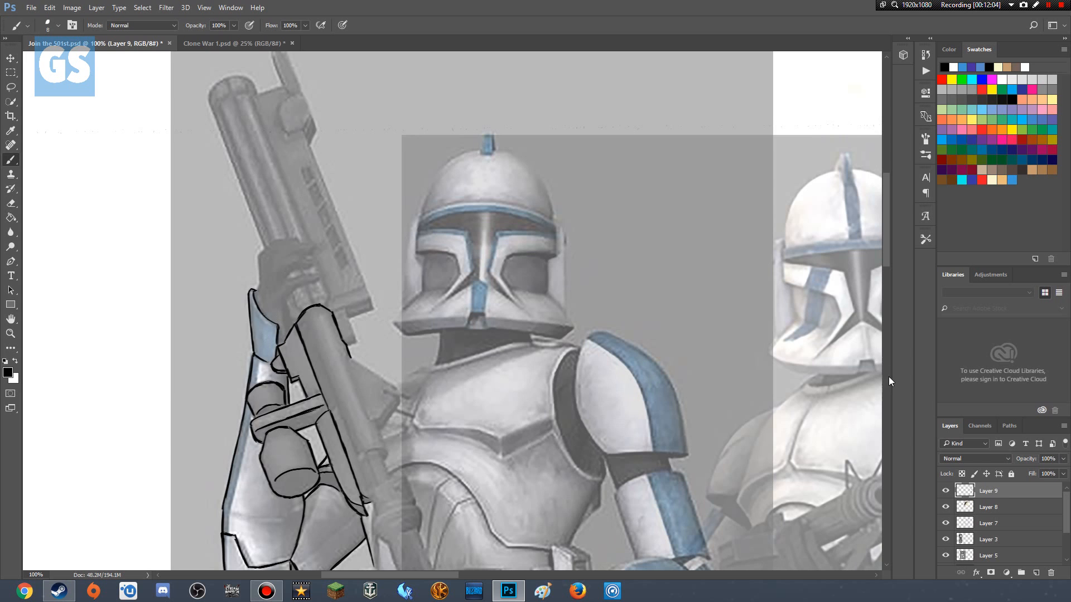
- Ink the upper corner of the middle trooper's belt box, just below the raised arm's elbow
scroll(888, 259, down, 4)
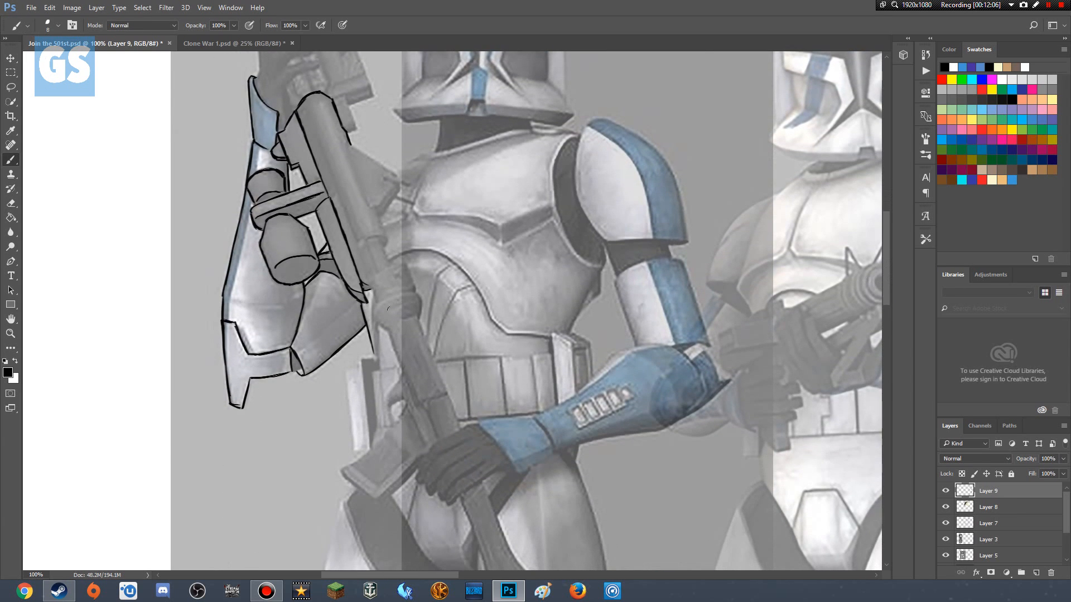
drag(358, 361, 347, 373)
drag(345, 373, 379, 354)
key(ctrl+z)
drag(378, 354, 360, 357)
- Show the left trooper reference on Layer 4 alongside the inked arm
drag(886, 287, 888, 261)
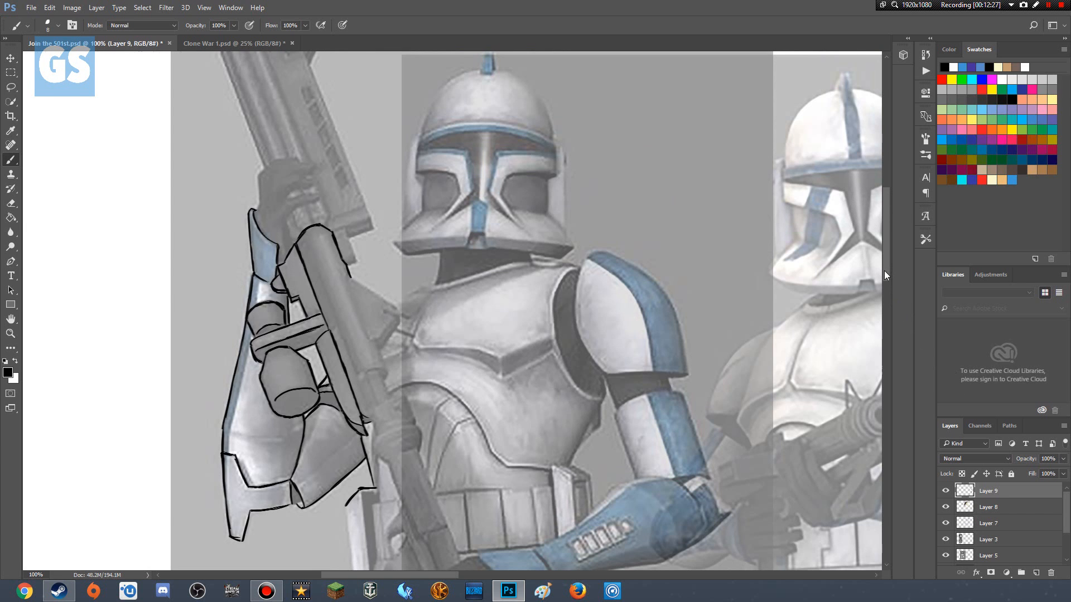
drag(884, 270, 886, 314)
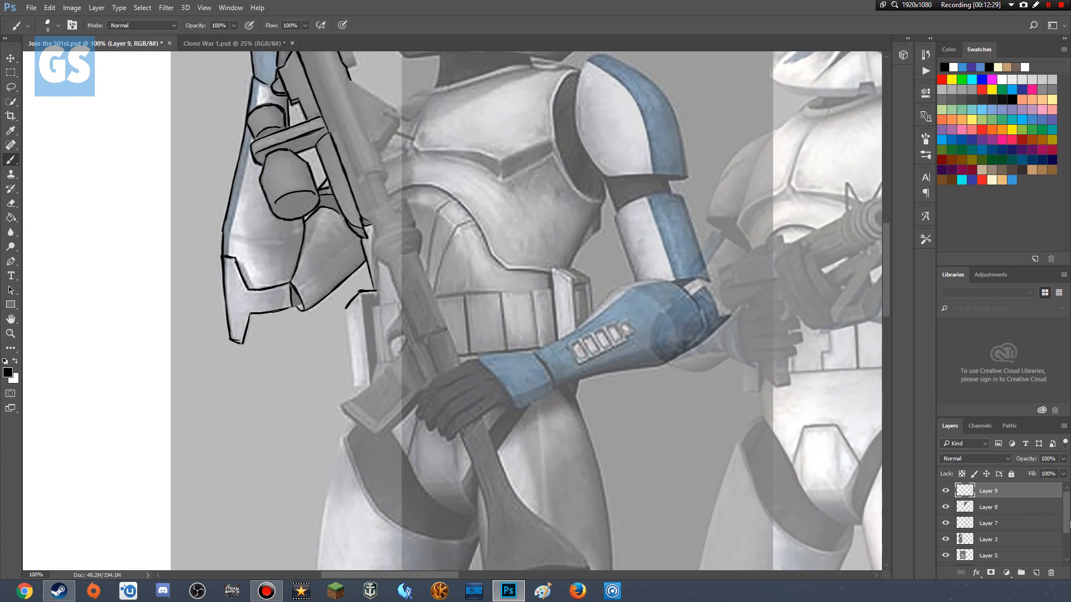
drag(1068, 521, 1069, 549)
click(946, 526)
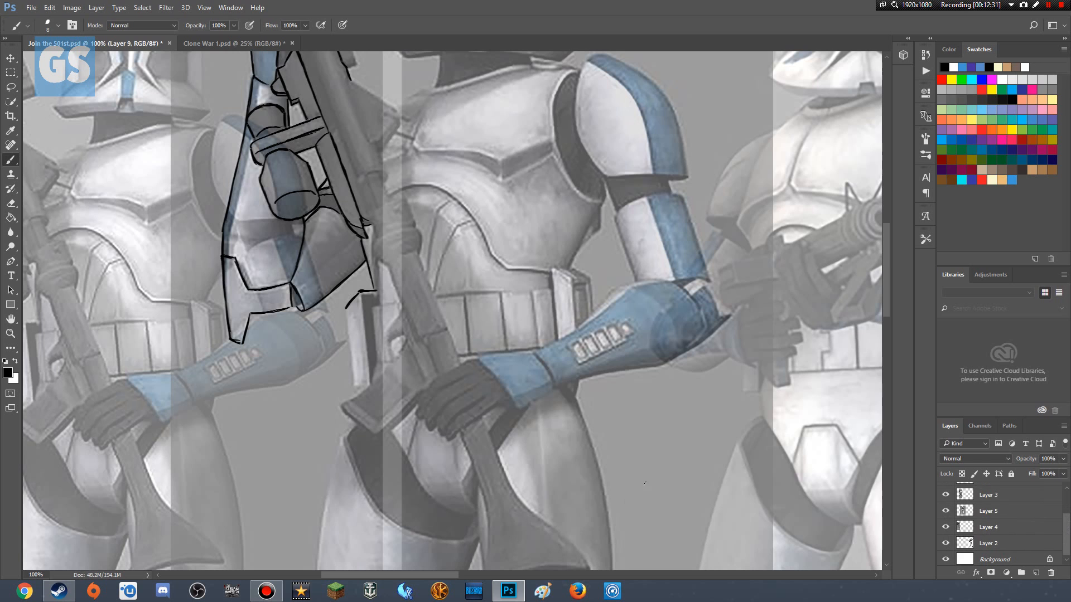
mouse_move(1068, 532)
mouse_down()
mouse_move(1070, 511)
mouse_move(1069, 536)
mouse_up()
drag(887, 295, 887, 277)
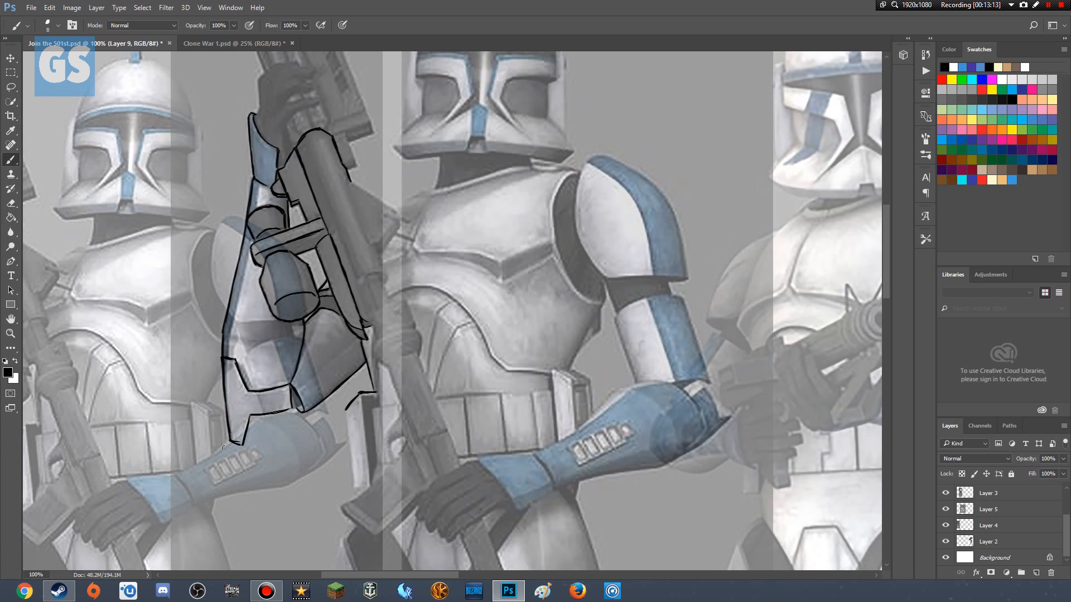
mouse_move(885, 273)
mouse_down()
mouse_move(886, 289)
mouse_move(886, 279)
mouse_up()
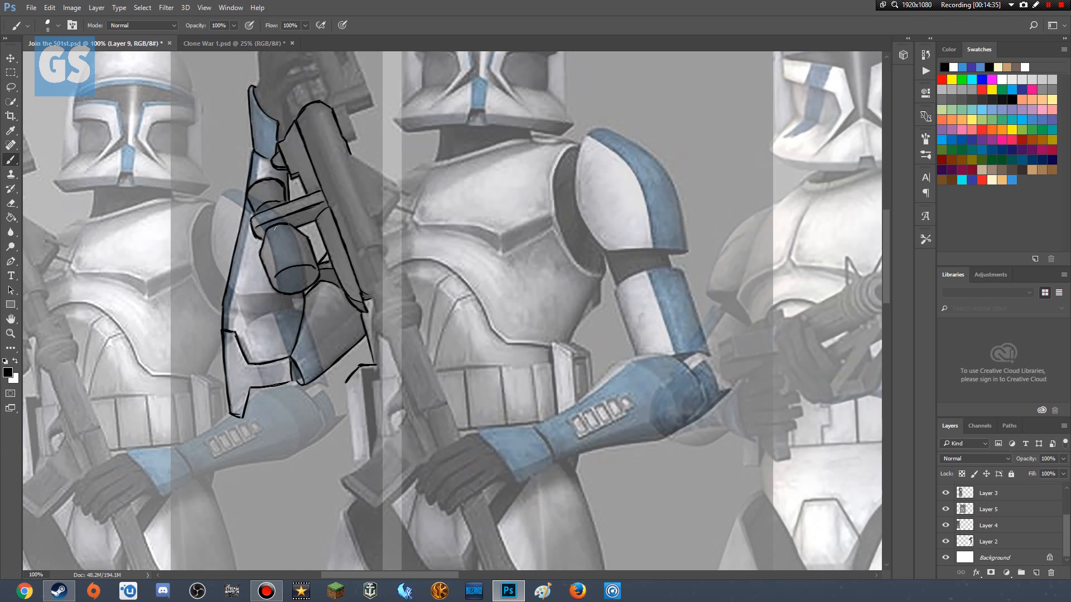
- Hide Layer 3 and ink the curved inner and top edge of the left trooper's shoulder plate
click(945, 493)
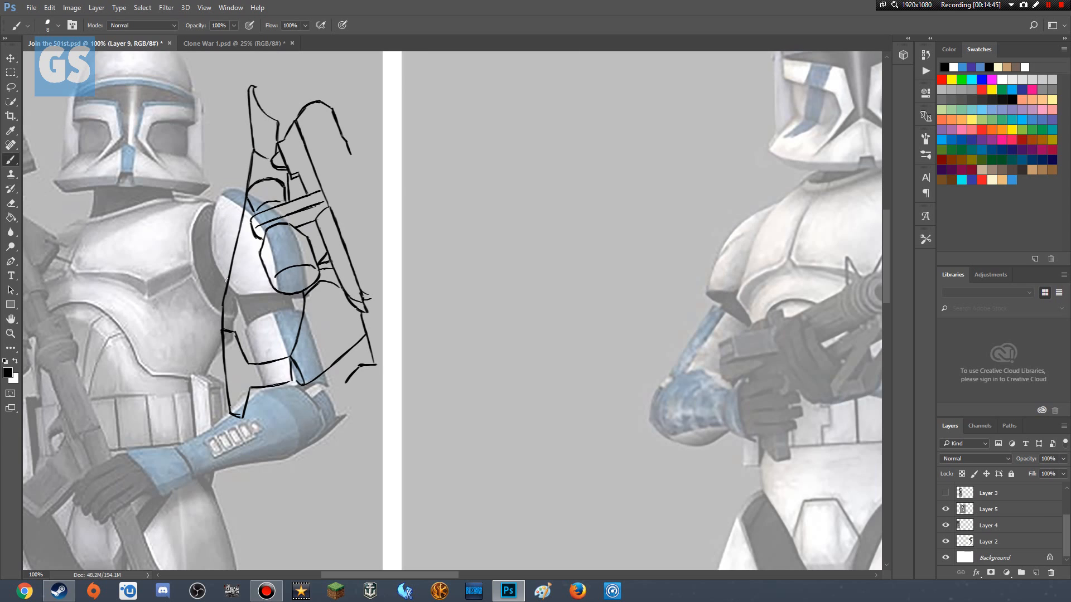
mouse_move(227, 280)
mouse_down()
mouse_move(213, 257)
mouse_move(217, 200)
mouse_up()
mouse_move(214, 202)
mouse_down()
mouse_move(241, 188)
mouse_move(225, 191)
mouse_up()
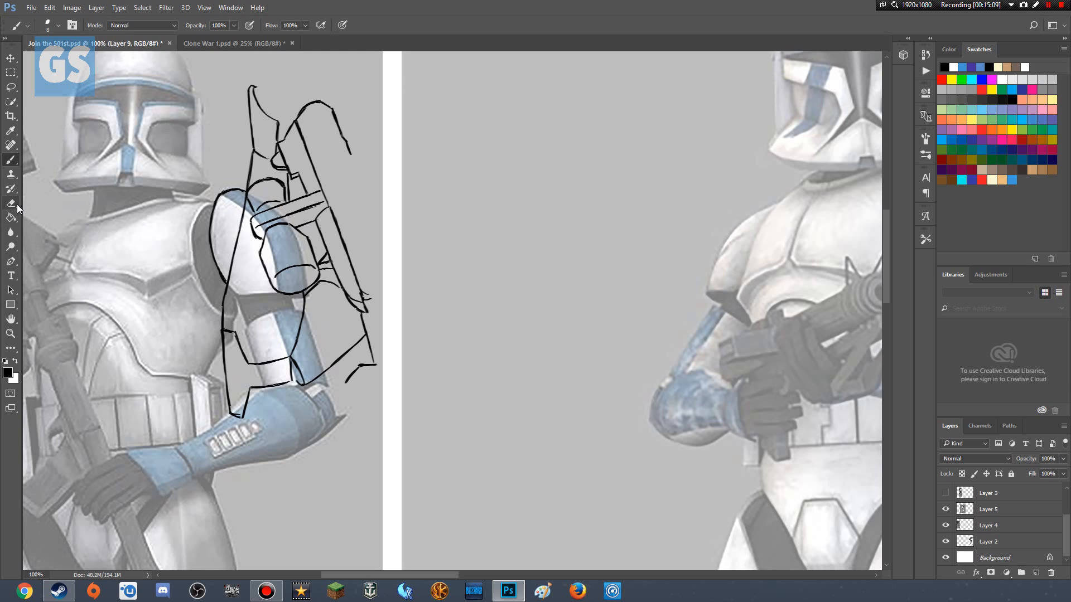
- Compare the line art with the trooper references at 33.3% zoom, with Layer 3 shown and hidden
key(e)
click(10, 188)
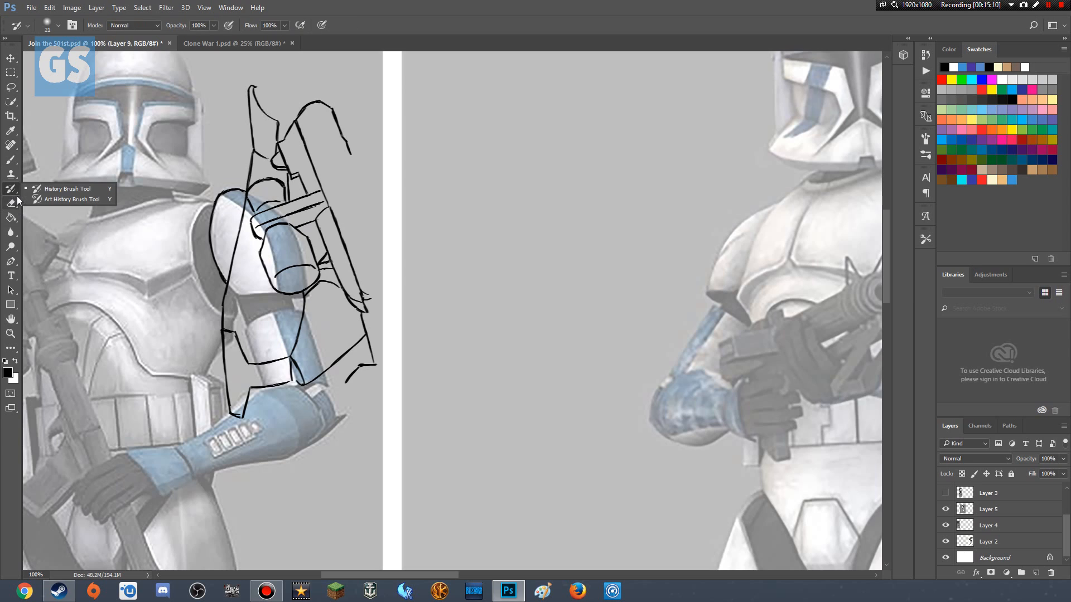
click(11, 232)
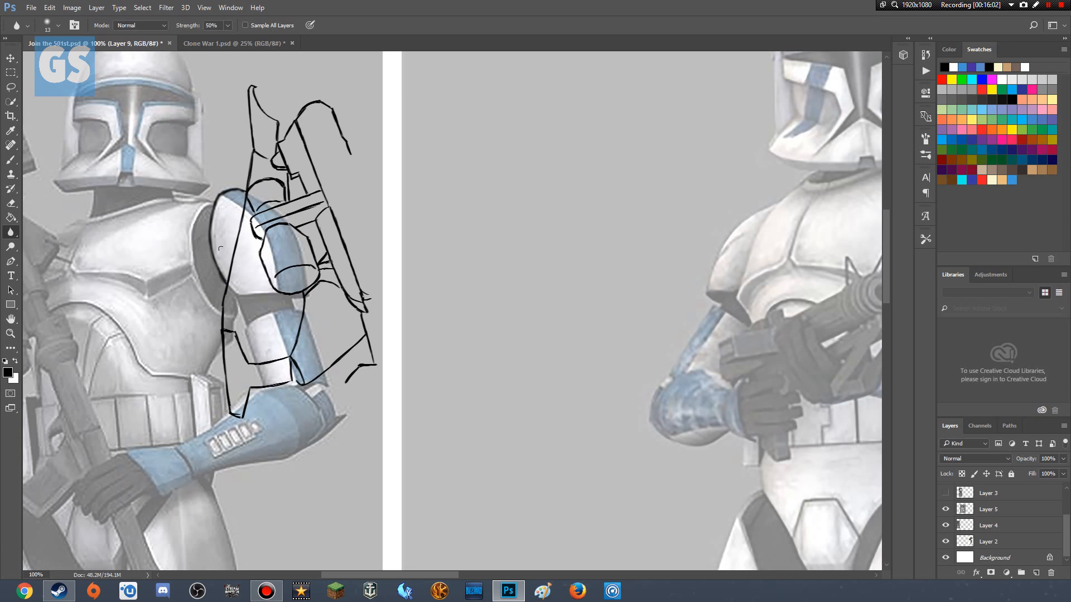
key(ctrl+minus)
key(ctrl+minus)
key(ctrl+minus)
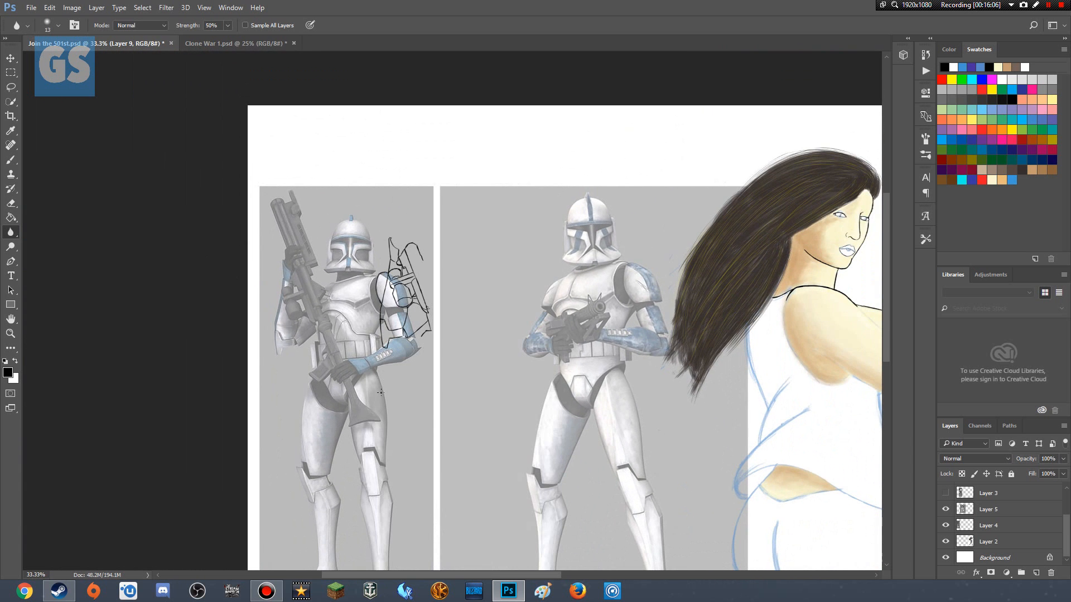
scroll(791, 264, down, 3)
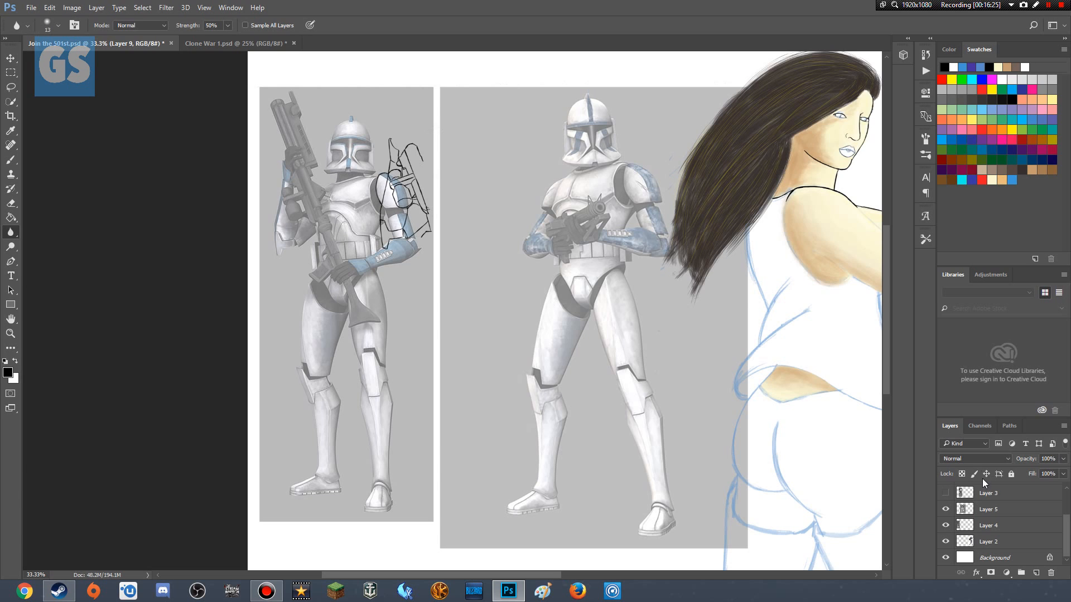
click(946, 493)
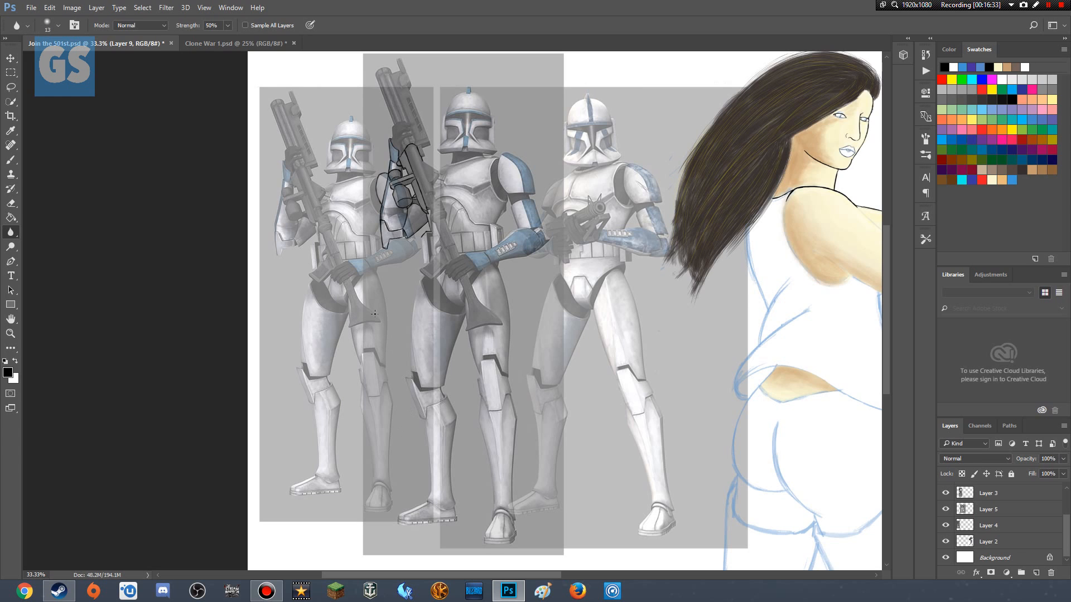
click(946, 493)
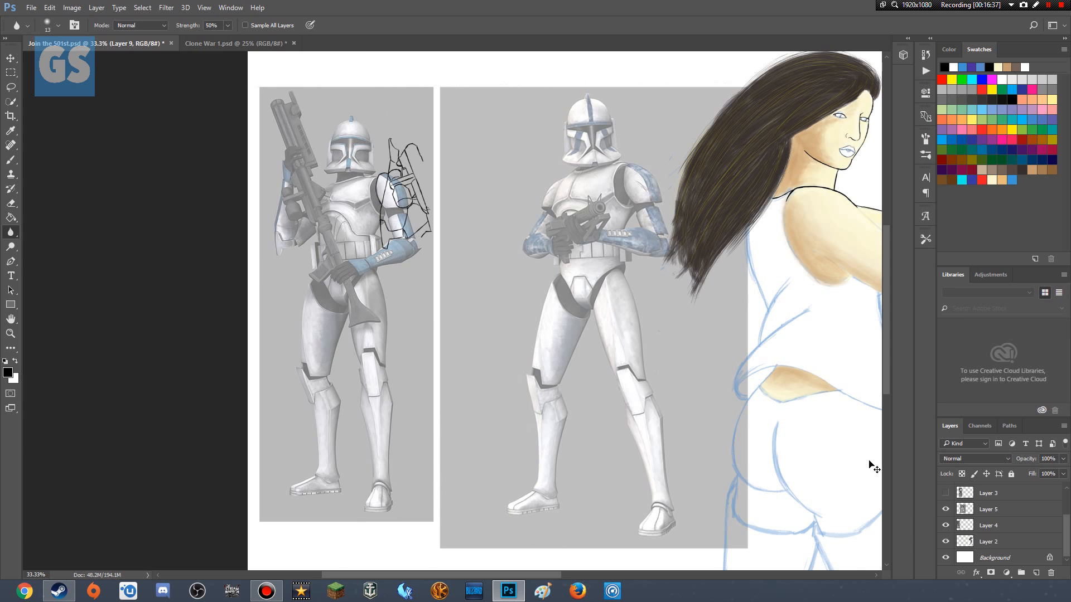
- Ink the left trooper's blue forearm guard with the Brush: its upper edge, the wrist seam and the pointed elbow edge
key(ctrl+plus)
key(ctrl+plus)
key(ctrl+plus)
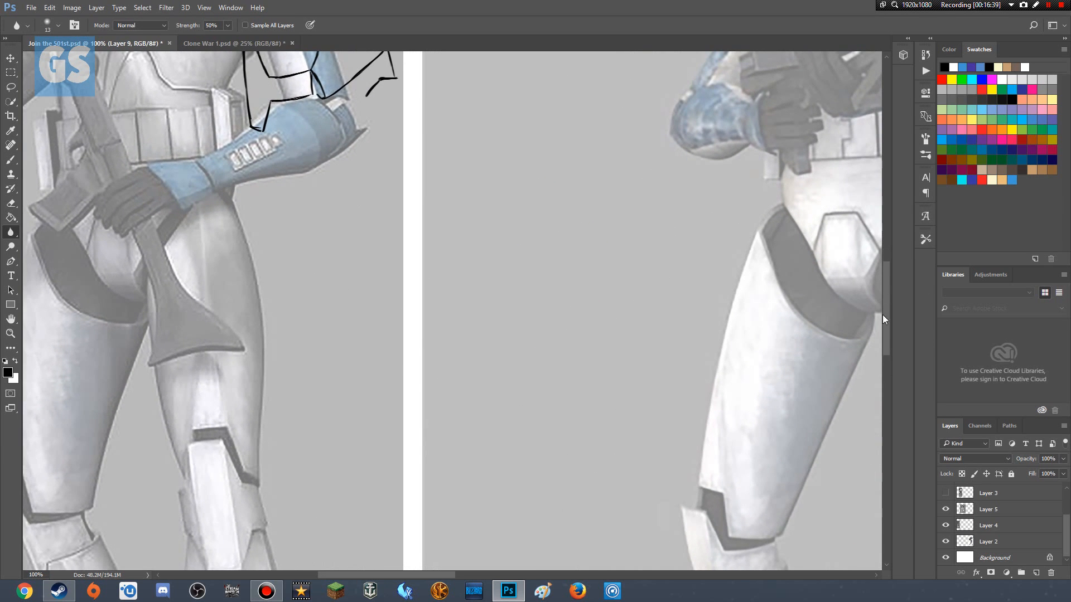
drag(882, 315, 867, 262)
click(18, 159)
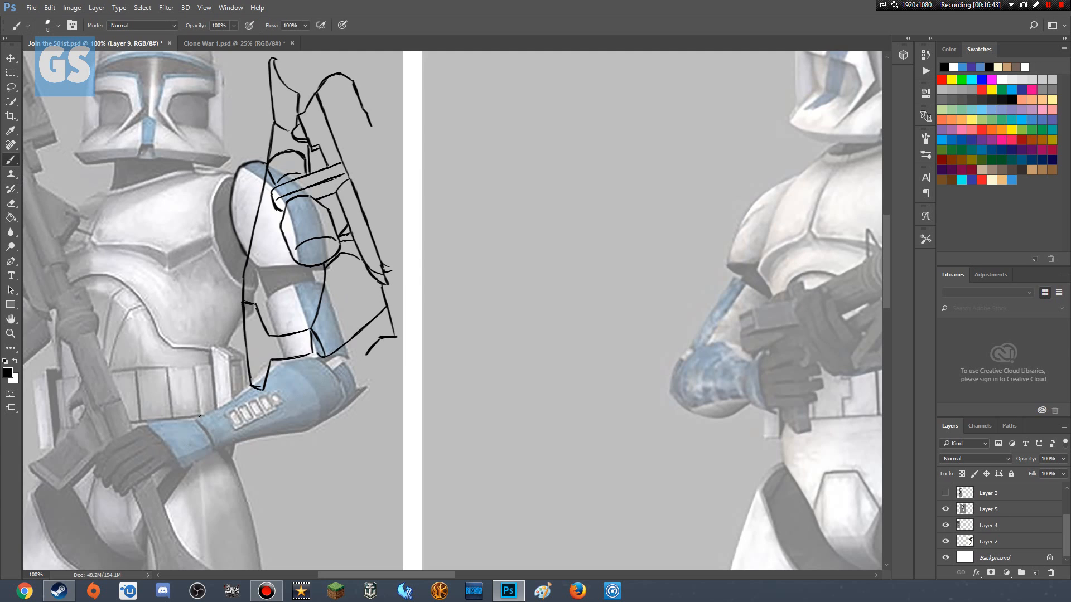
drag(197, 418, 253, 384)
drag(212, 450, 195, 421)
mouse_move(306, 431)
mouse_down()
mouse_move(370, 384)
mouse_move(348, 367)
mouse_move(355, 389)
mouse_up()
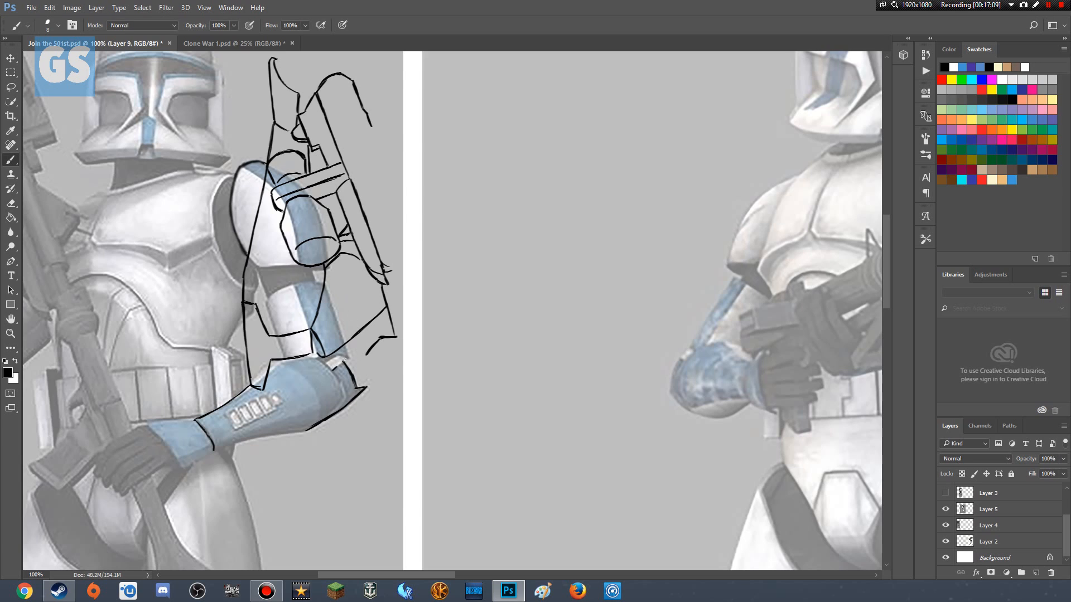
- Ink the left trooper's elbow joint: the small white plate and the curved end of the blue forearm guard
drag(343, 362, 328, 370)
drag(327, 363, 337, 357)
drag(325, 360, 338, 355)
drag(342, 398, 324, 366)
key(ctrl+alt+z)
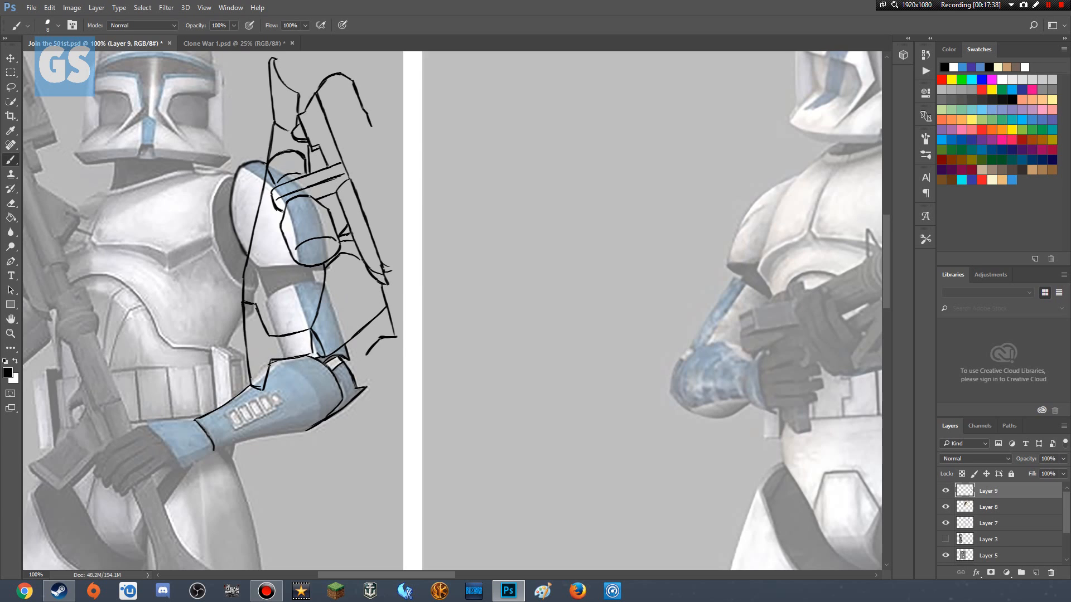
key(ctrl+alt+z)
key(ctrl+alt+z)
- Ink the underside of the left trooper's forearm guard and the outline of its wrist cuff beside the glove
drag(213, 451, 300, 432)
drag(184, 468, 213, 451)
drag(175, 462, 146, 426)
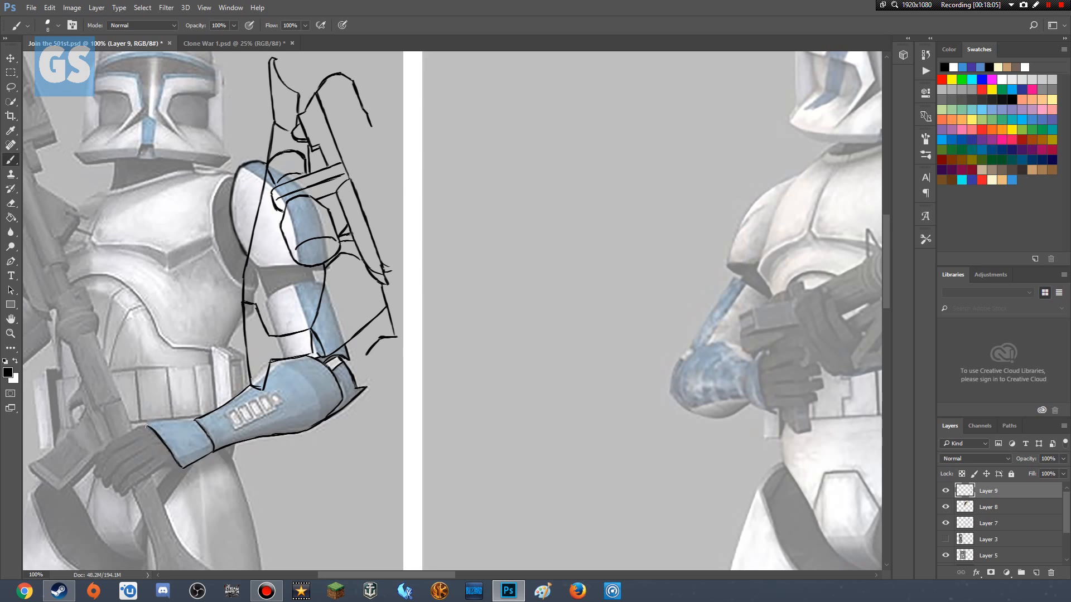
drag(145, 424, 190, 422)
- Ink the outline of the white-buttoned panel on the left trooper's blue forearm guard
drag(225, 412, 236, 407)
key(ctrl+z)
drag(234, 428, 277, 410)
drag(222, 414, 262, 395)
drag(279, 404, 282, 400)
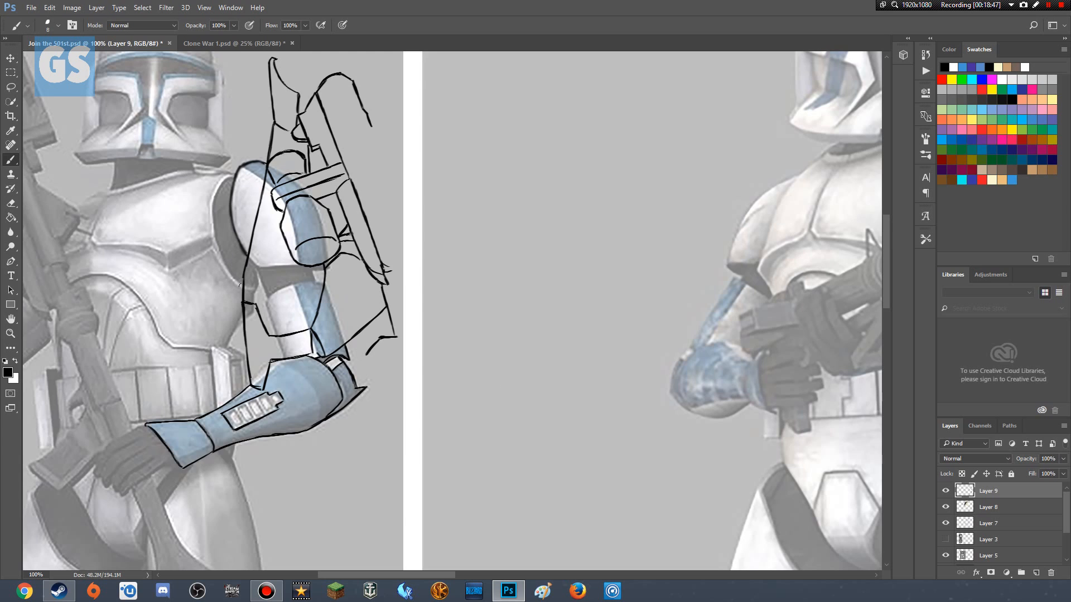
- Ink the curved outline of the dark shoulder joint between the left trooper's chest plate and shoulder plate
mouse_move(242, 284)
mouse_down()
mouse_move(214, 237)
mouse_move(221, 260)
mouse_move(213, 225)
mouse_up()
mouse_move(223, 262)
mouse_down()
mouse_move(211, 209)
mouse_move(212, 228)
mouse_move(223, 177)
mouse_move(232, 175)
mouse_up()
mouse_move(218, 184)
mouse_down()
mouse_move(233, 175)
mouse_move(213, 200)
mouse_up()
key(ctrl+alt+z)
key(ctrl+alt+z)
mouse_move(217, 194)
mouse_down()
mouse_move(213, 223)
mouse_move(214, 193)
mouse_up()
drag(230, 274, 238, 283)
- Ink the left trooper's belt box above the forearm, plus the short torso edge rising from it
drag(215, 397, 217, 409)
drag(212, 371, 216, 398)
drag(212, 347, 213, 363)
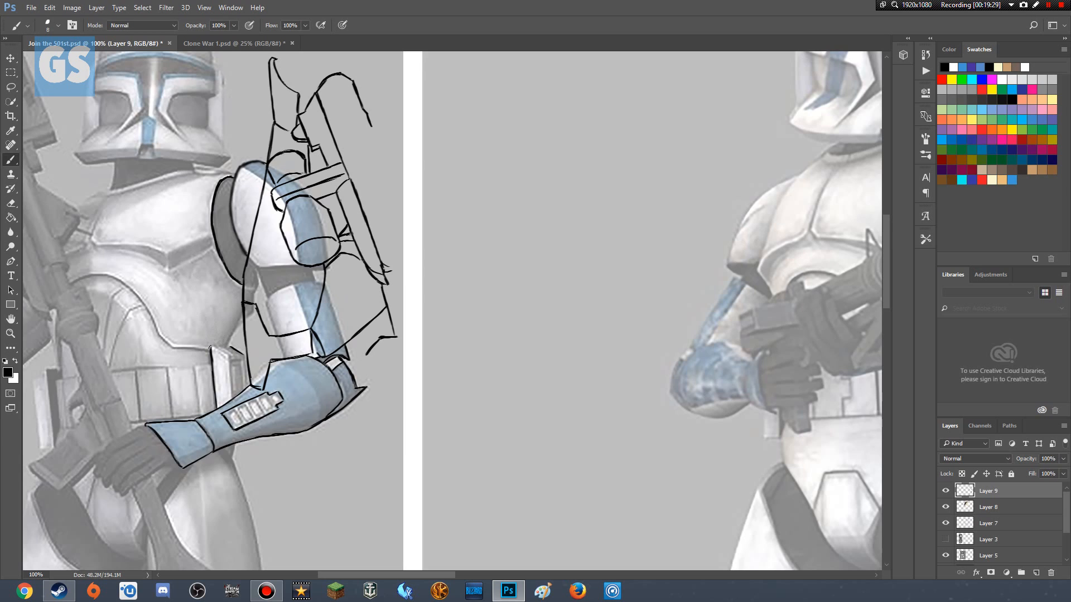
drag(211, 349, 238, 355)
mouse_move(230, 385)
mouse_down()
mouse_move(231, 399)
mouse_move(228, 358)
mouse_up()
drag(226, 345, 243, 320)
- Check the line art against the trooper references at 50% zoom by toggling Layers 3, 5 and 4, leaving only Layer 3 hidden
click(945, 539)
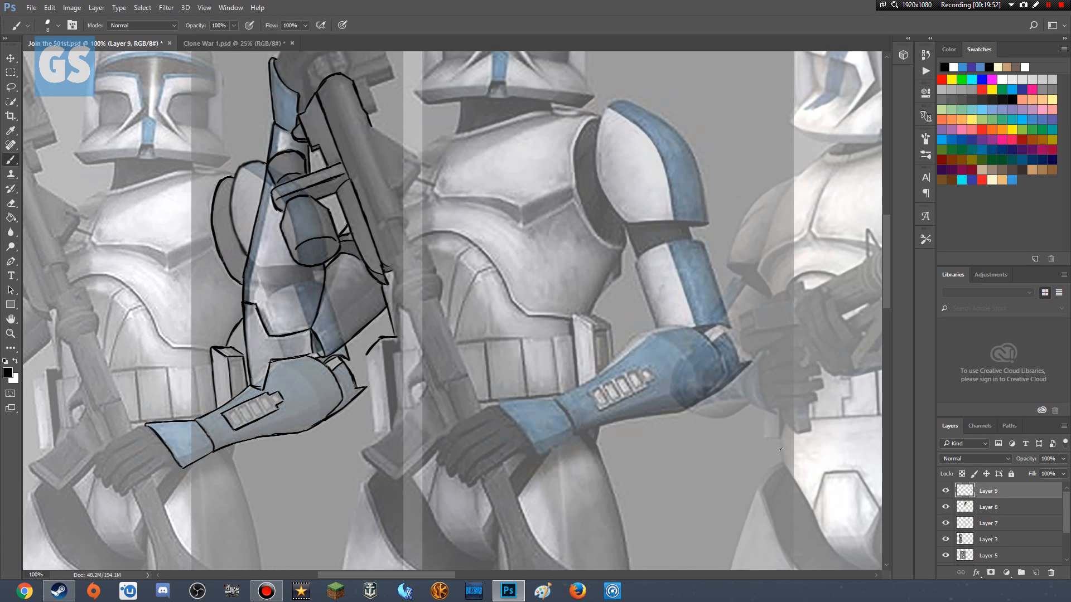
key(ctrl+minus)
key(ctrl+minus)
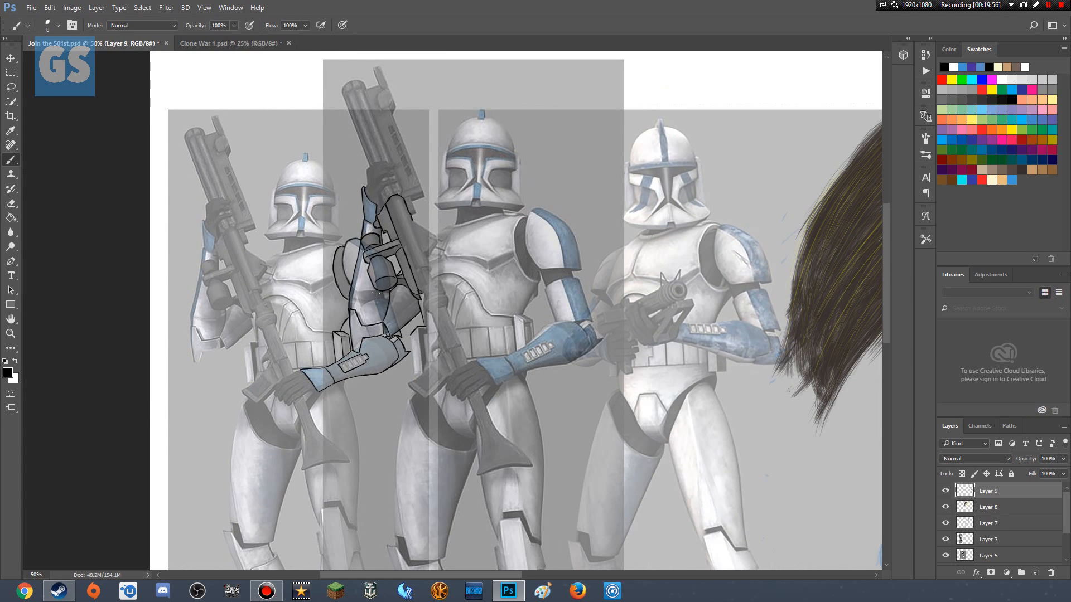
click(11, 232)
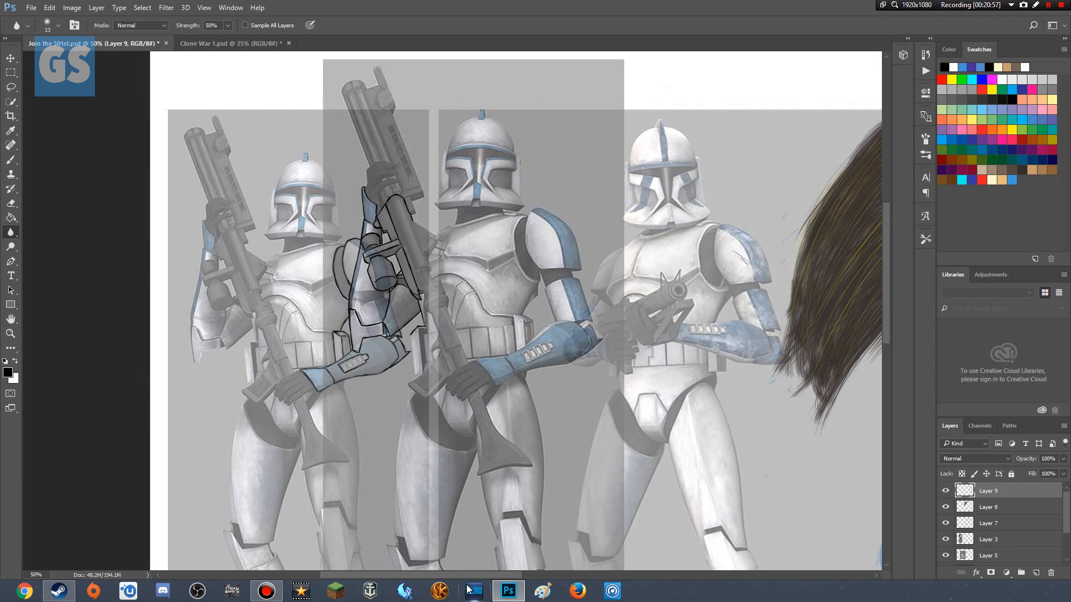
click(946, 540)
click(945, 556)
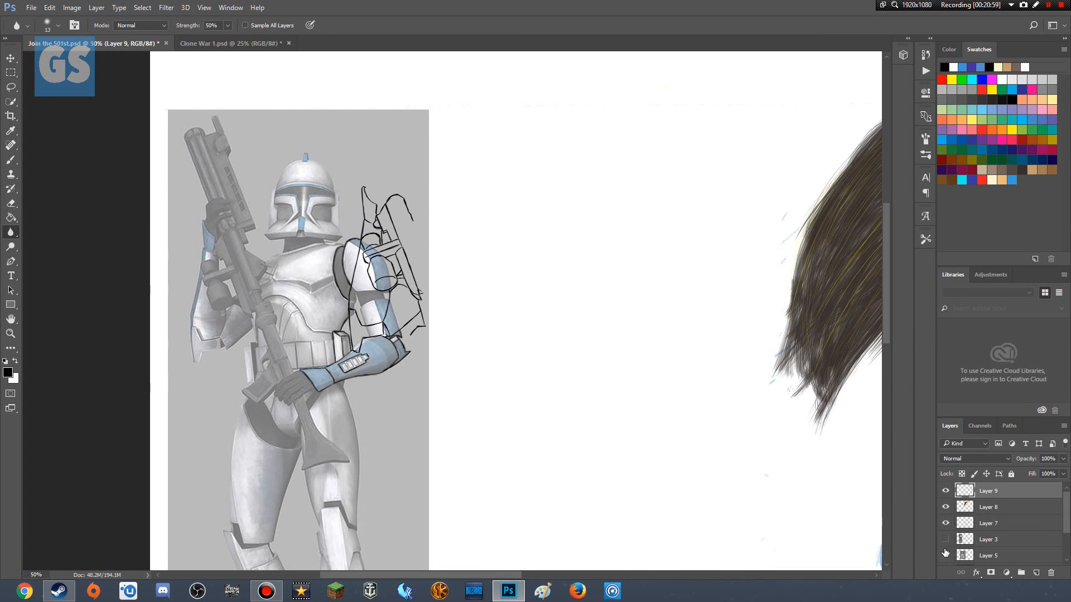
click(946, 555)
drag(1065, 530, 1062, 543)
click(947, 536)
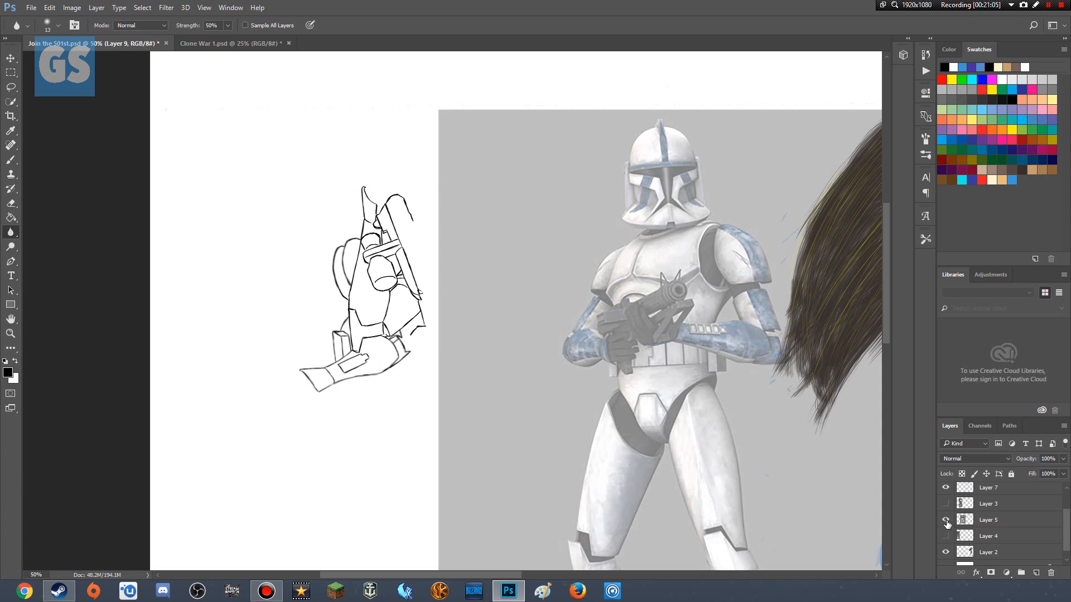
click(947, 536)
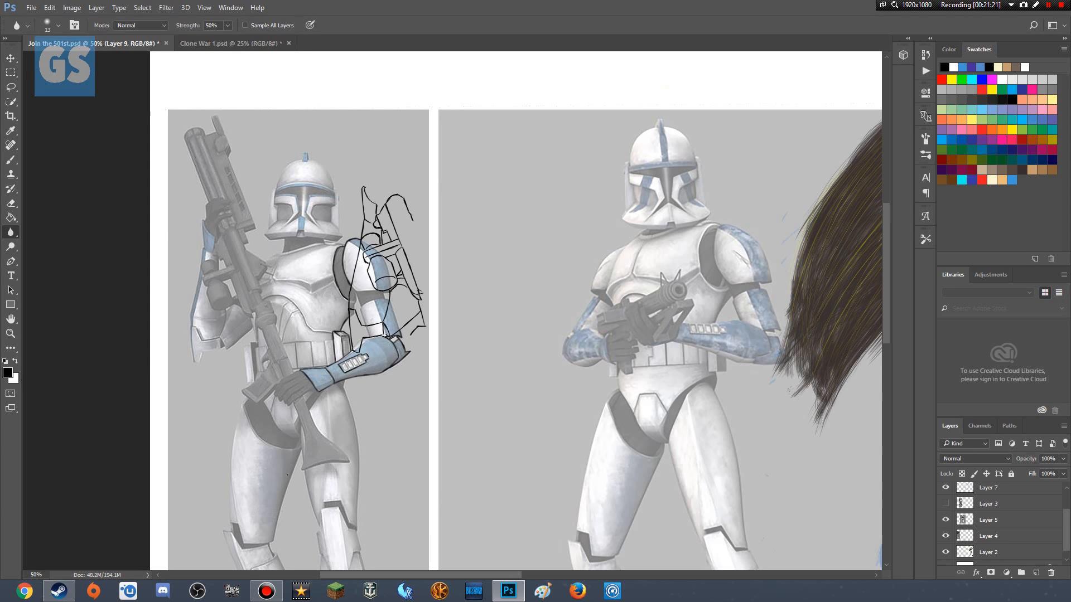
- Make Layer 3 visible again and show the whole illustration at 25% zoom
click(946, 504)
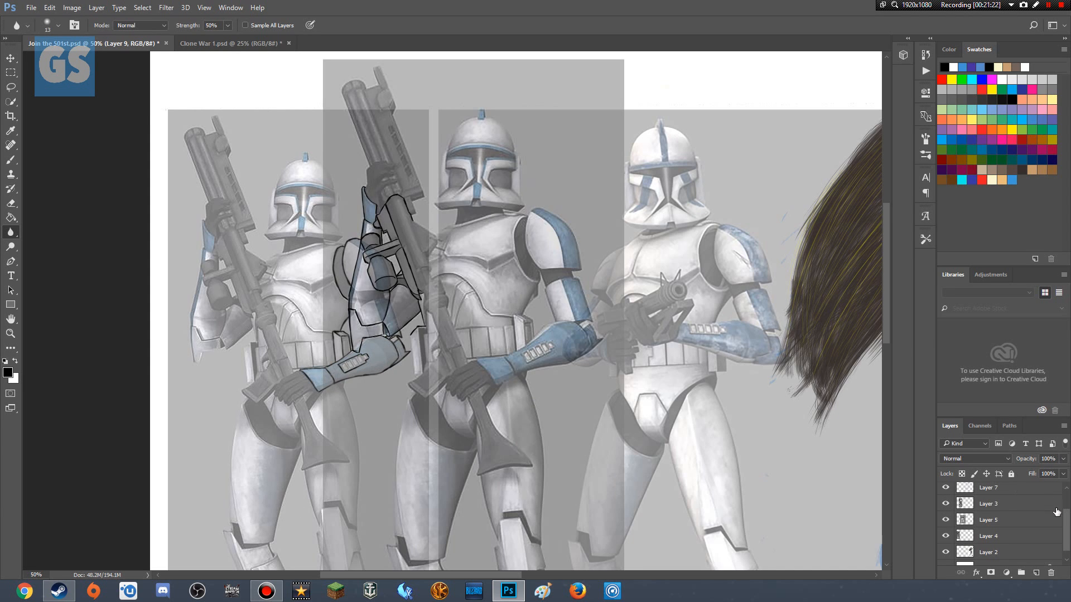
key(ctrl+minus)
key(ctrl+minus)
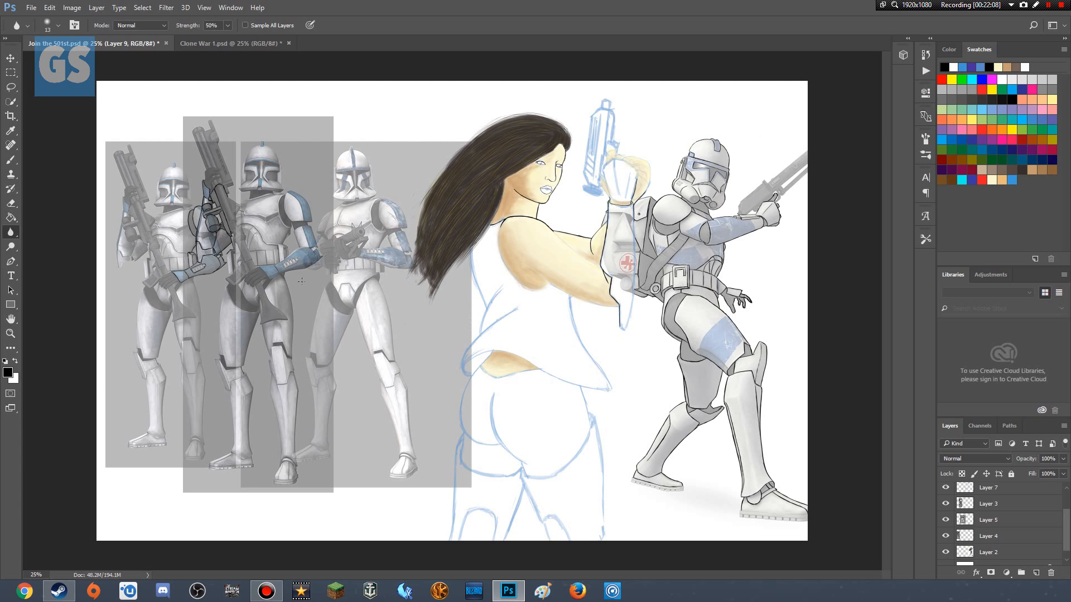
- Open Here to Patch You Up.psd from the Pin Ups folder without creating a library, examine the artwork, and return to Join the 501st.psd
click(31, 9)
mouse_move(123, 79)
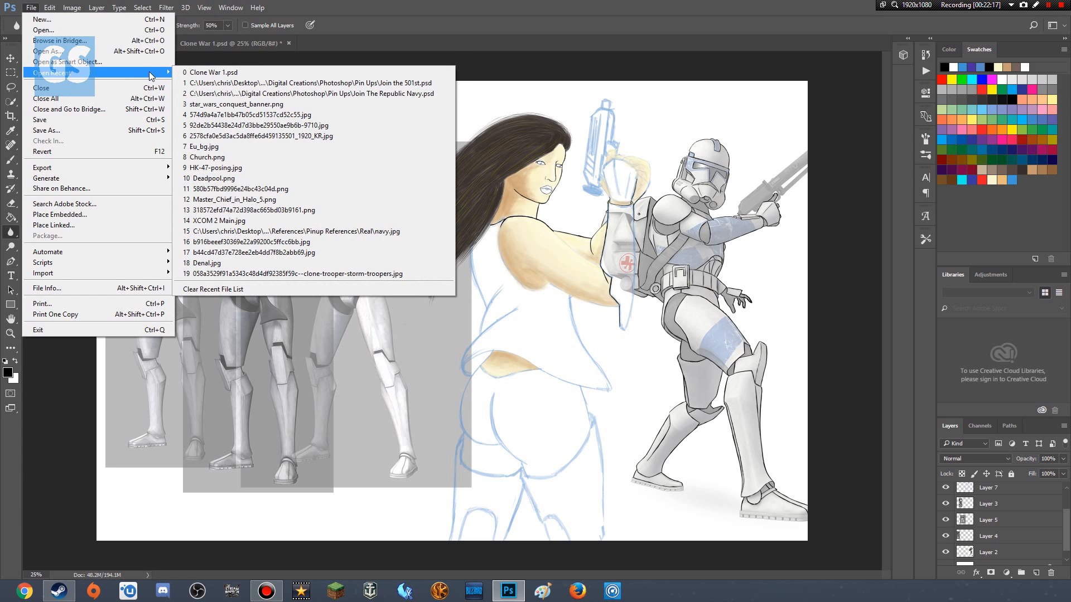
click(120, 31)
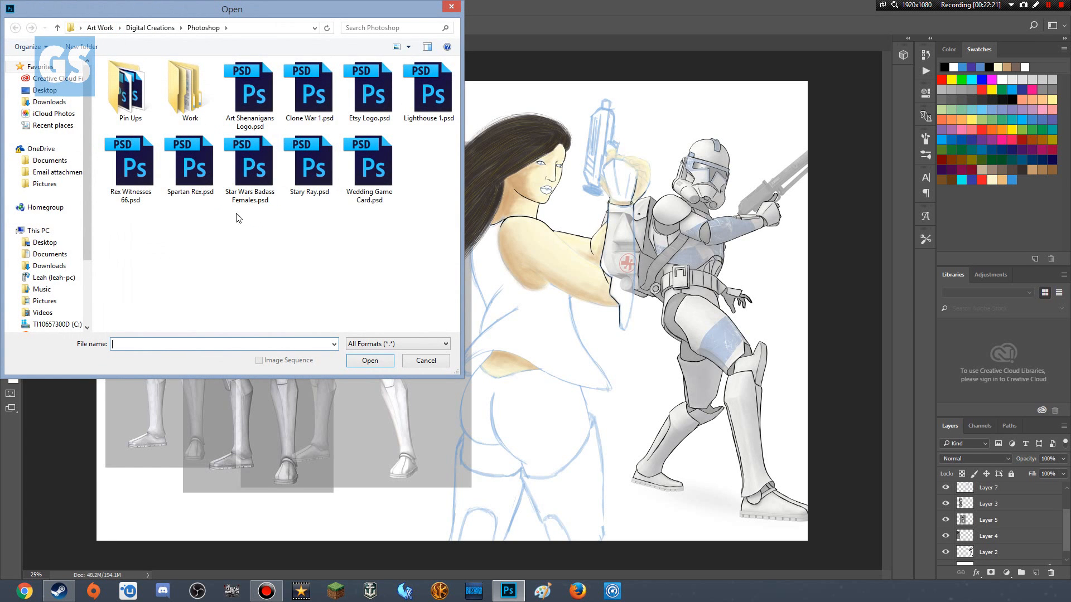
double_click(137, 103)
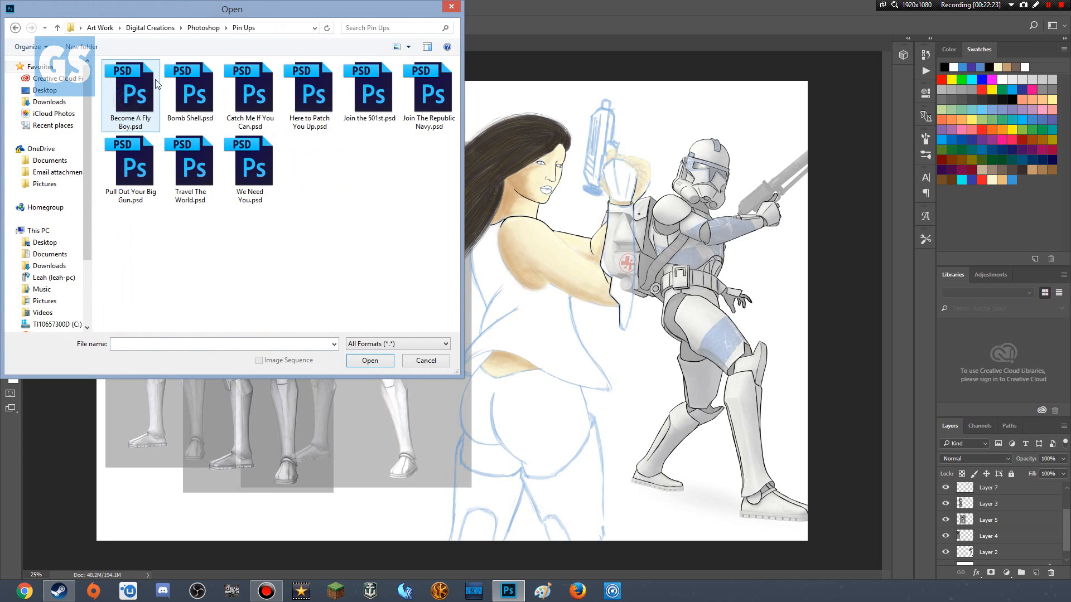
click(320, 122)
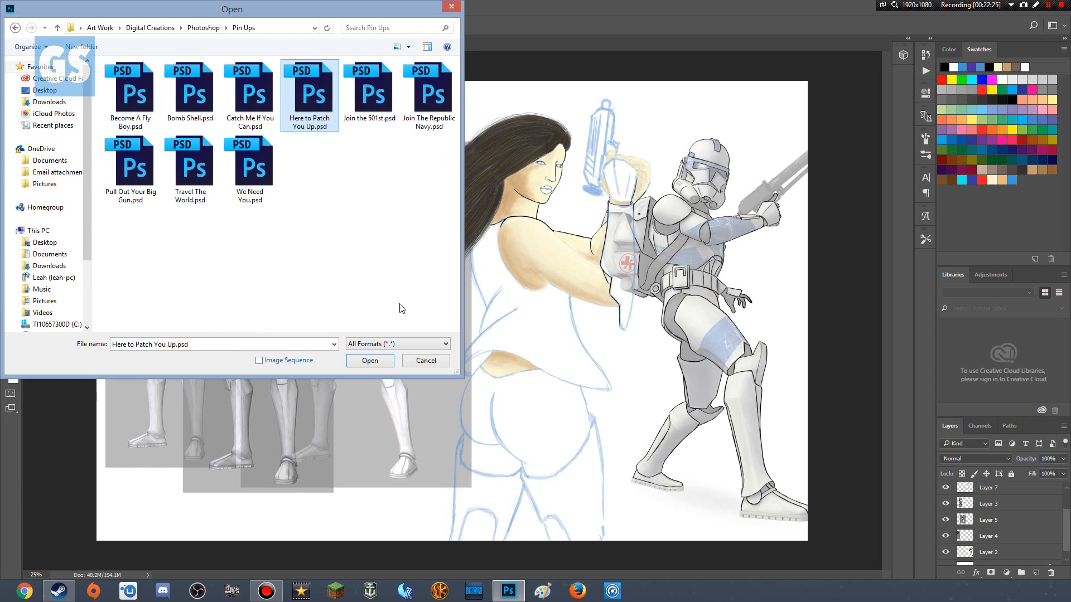
click(371, 361)
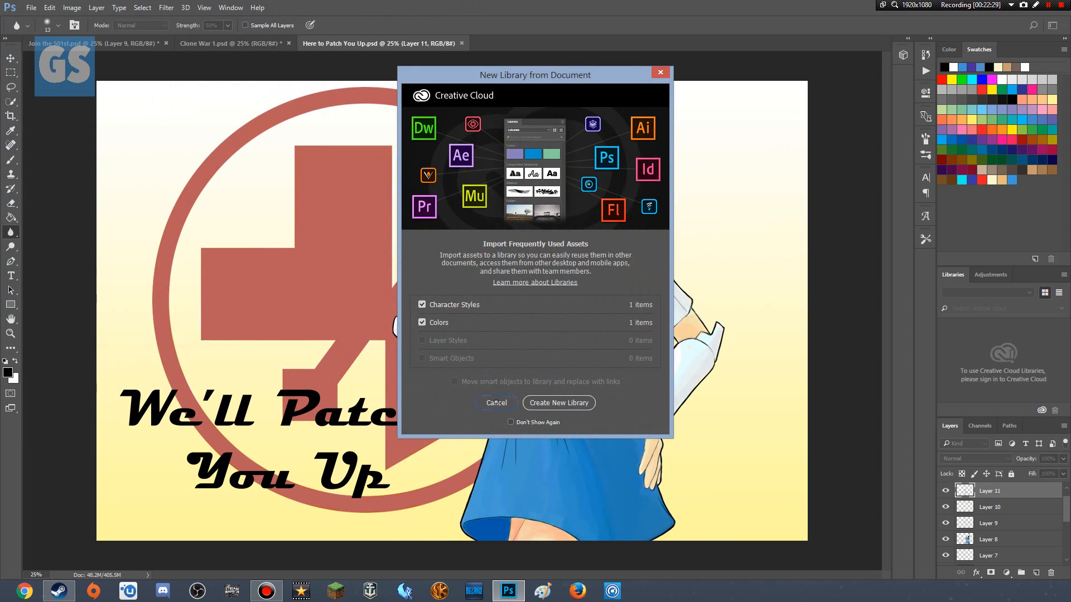
click(492, 402)
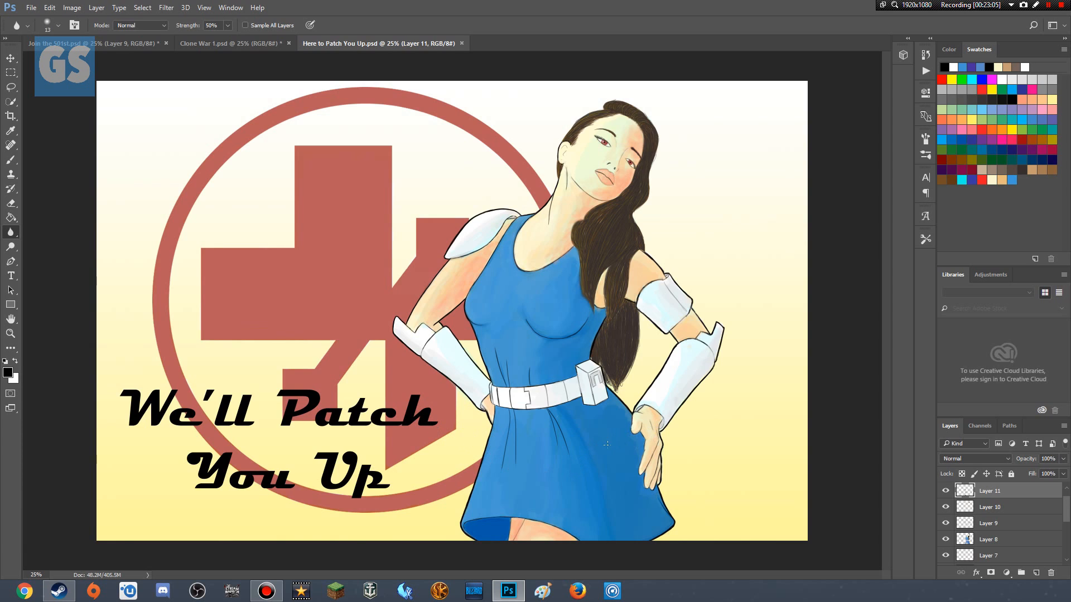
click(134, 44)
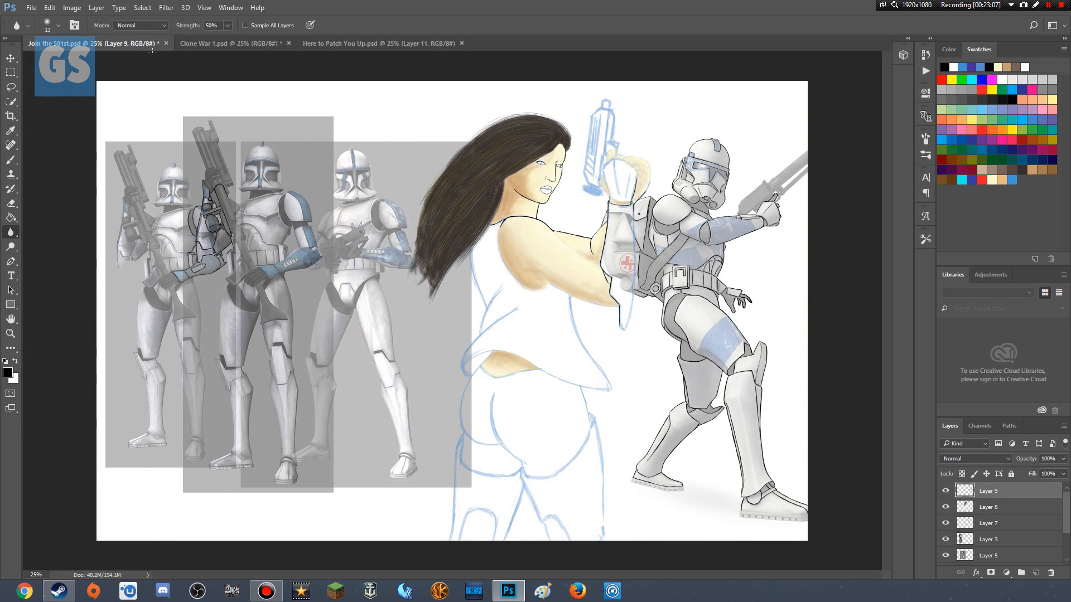